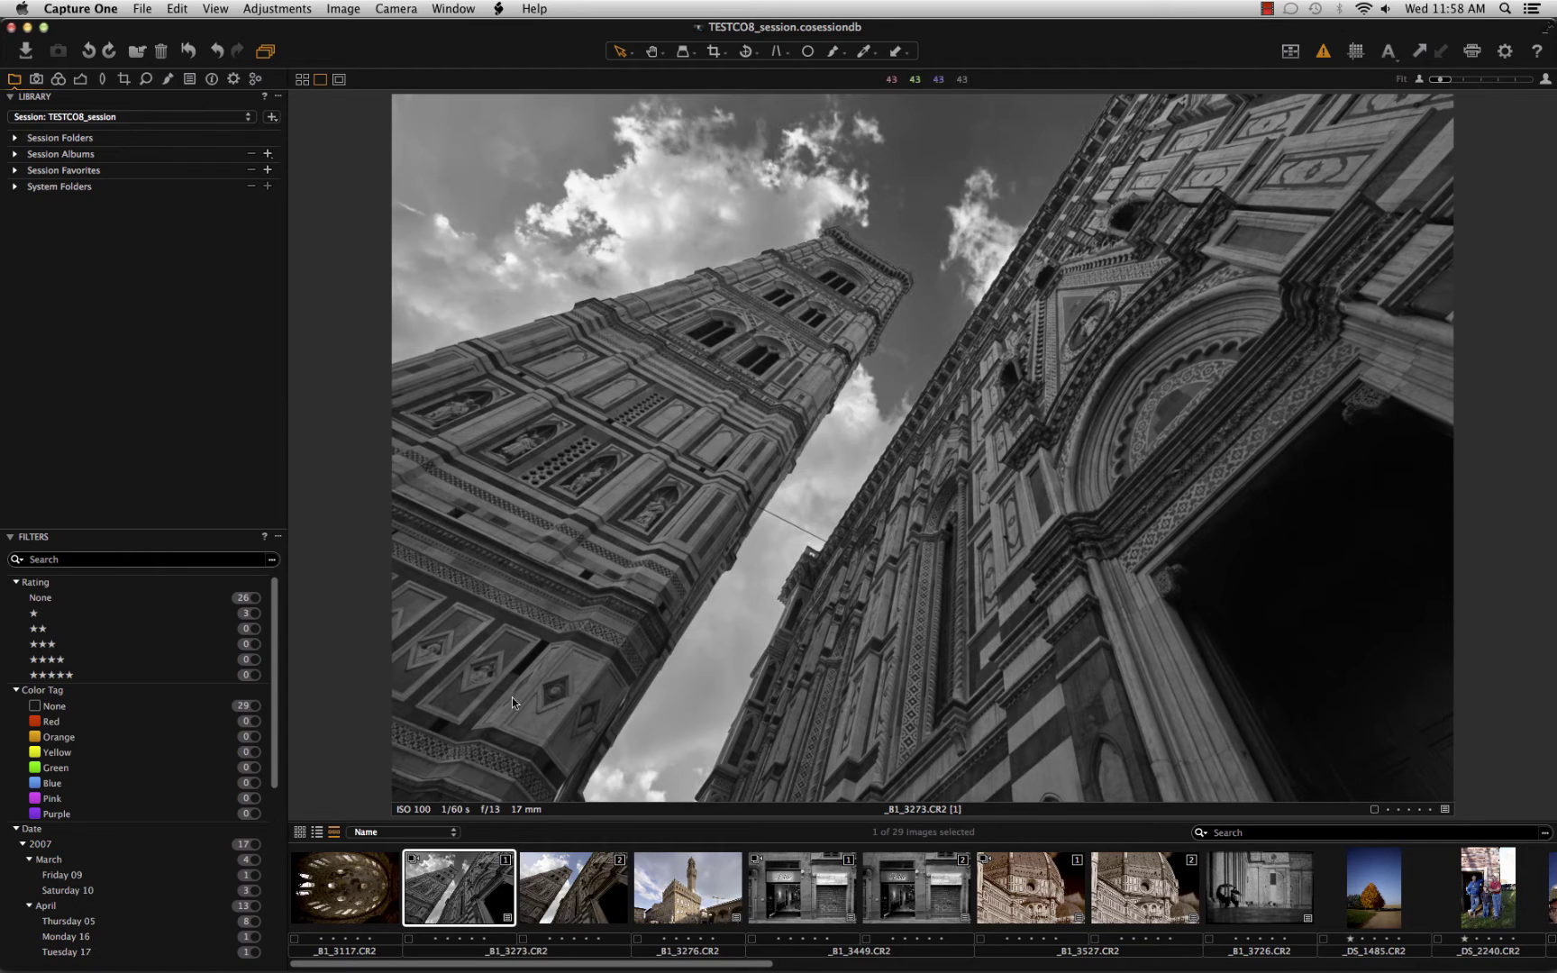
Step: Select the colour version of _B1_3273 and set its white balance to Daylight (5065 K, tint 0.8)
left_click(590, 867)
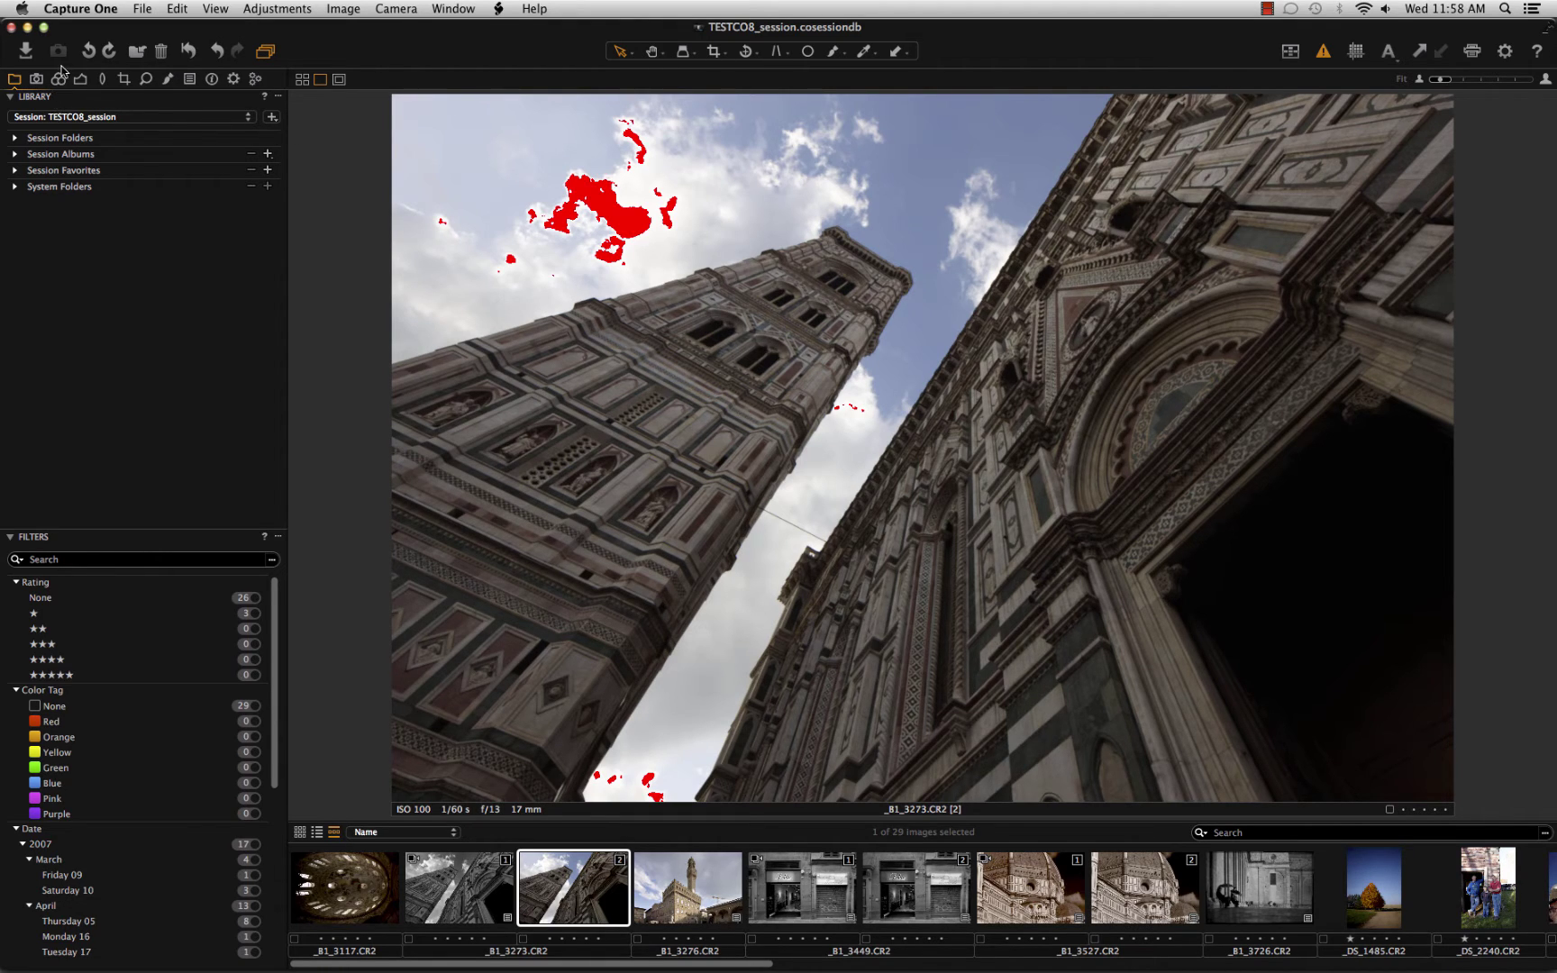
left_click(56, 81)
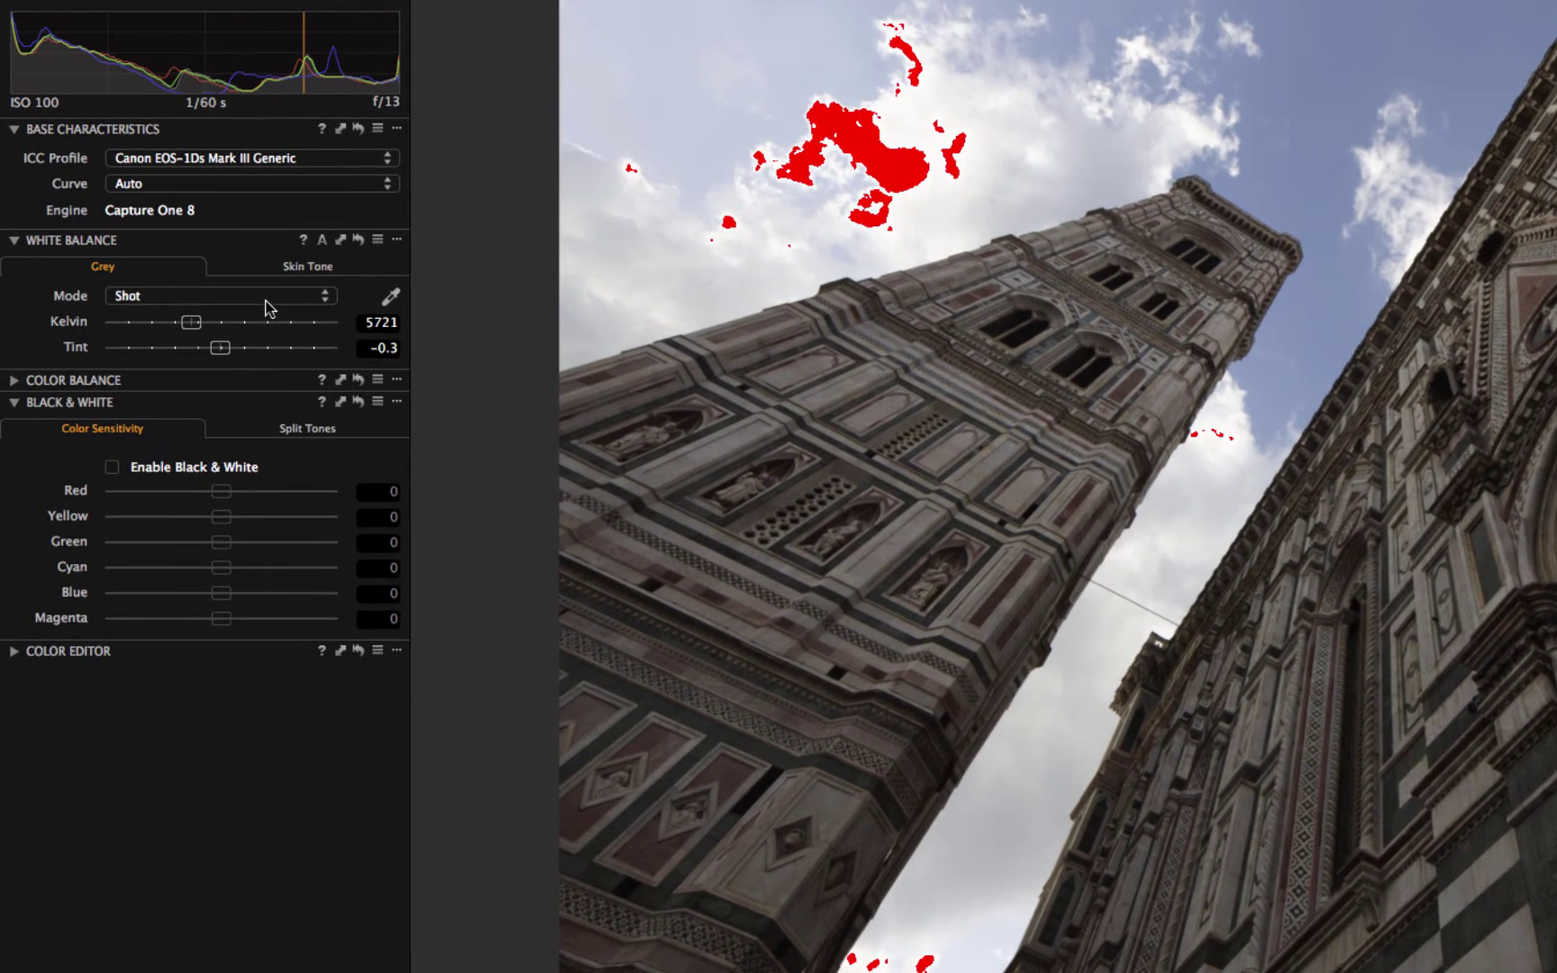
left_click(185, 312)
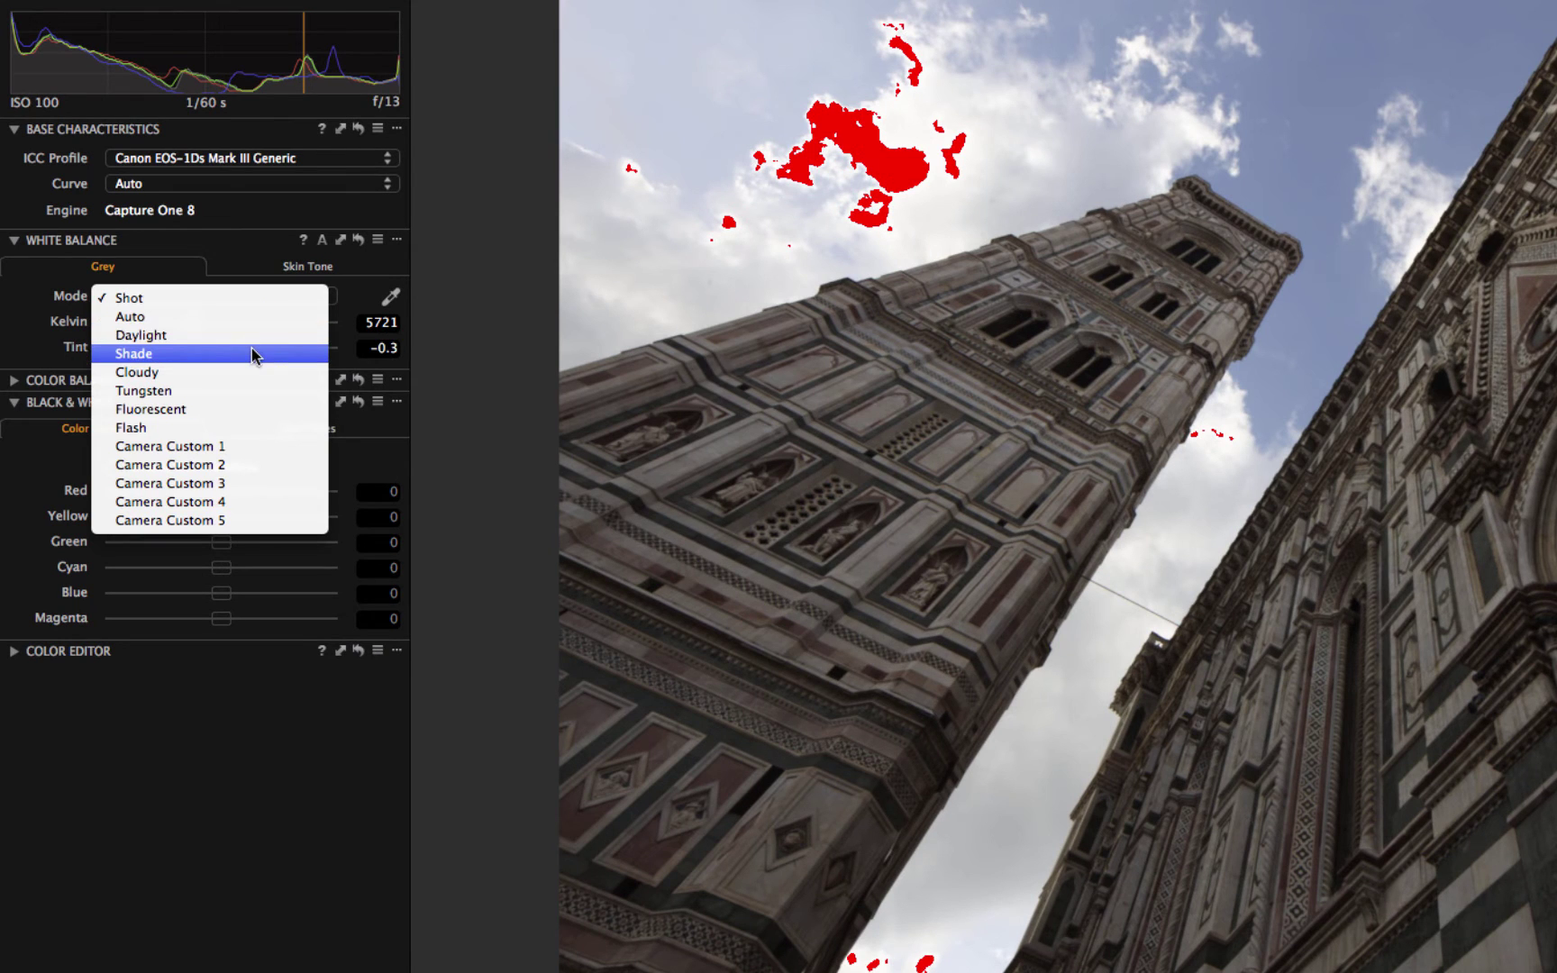
left_click(256, 337)
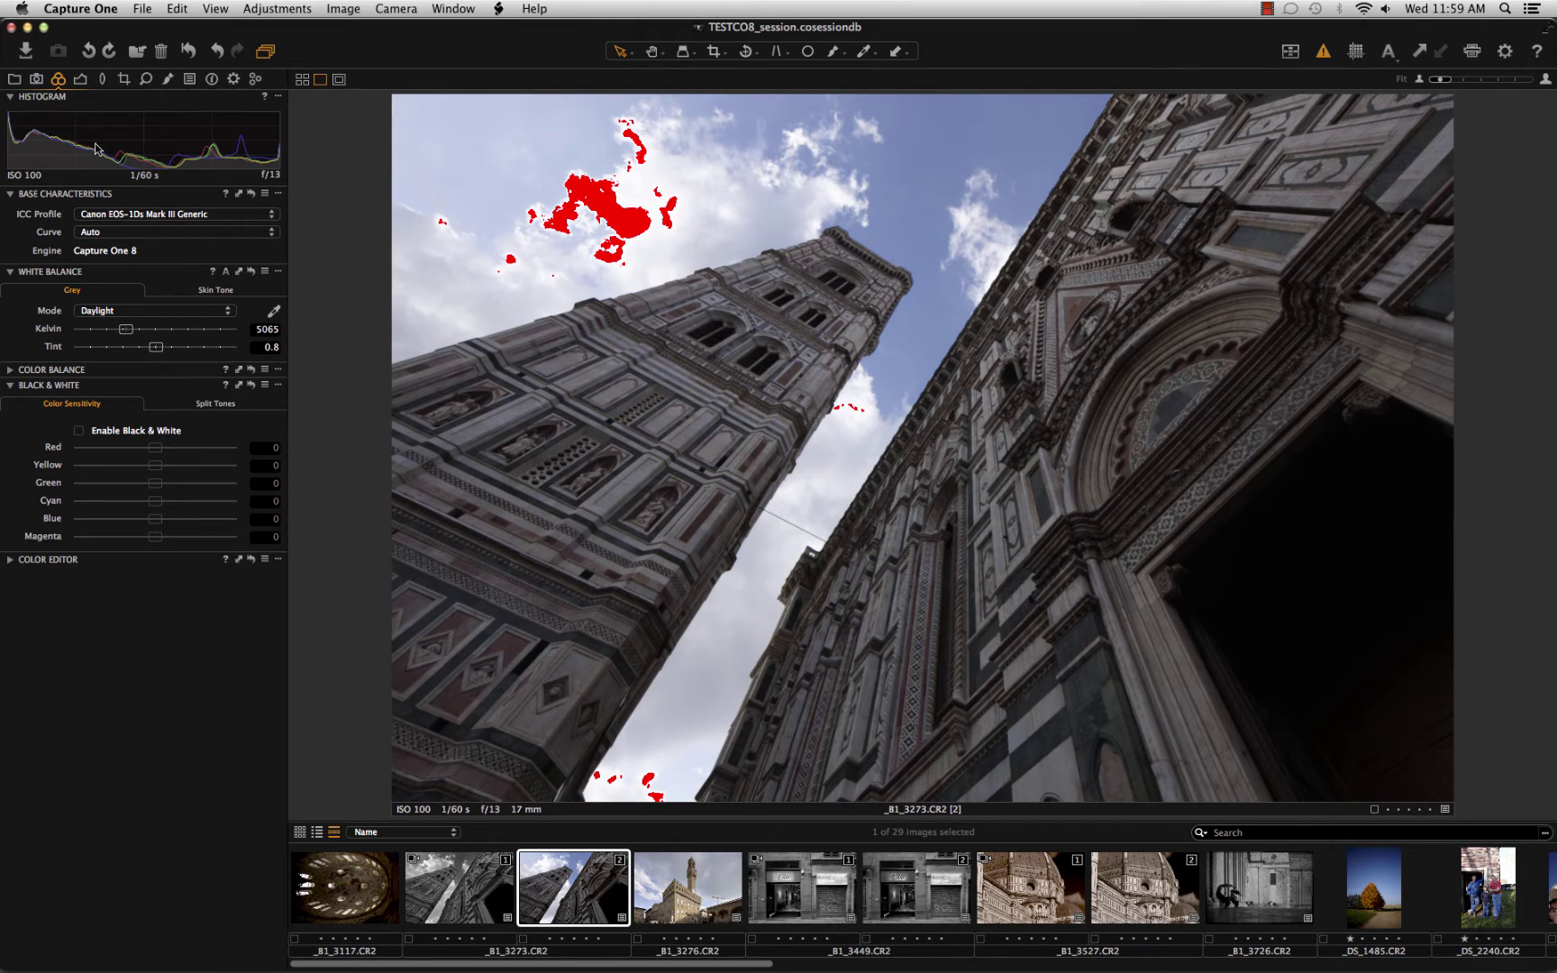
Step: Raise the High Dynamic Range Highlight slider to 77 to recover the clipped clouds
left_click(80, 78)
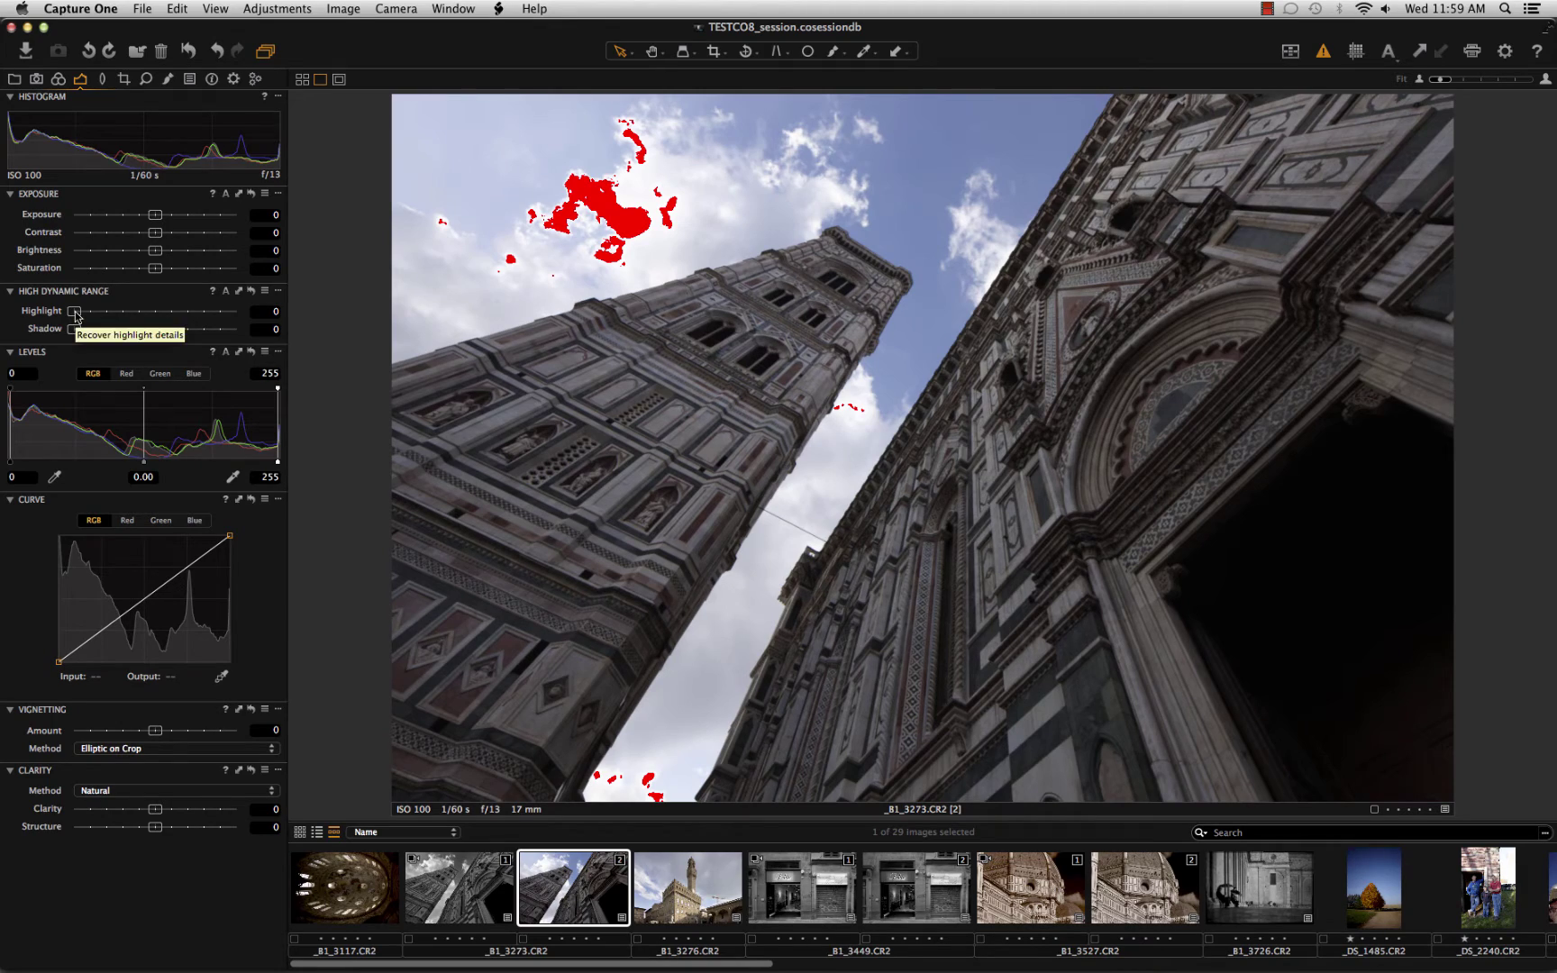
left_click_drag(75, 315, 282, 311)
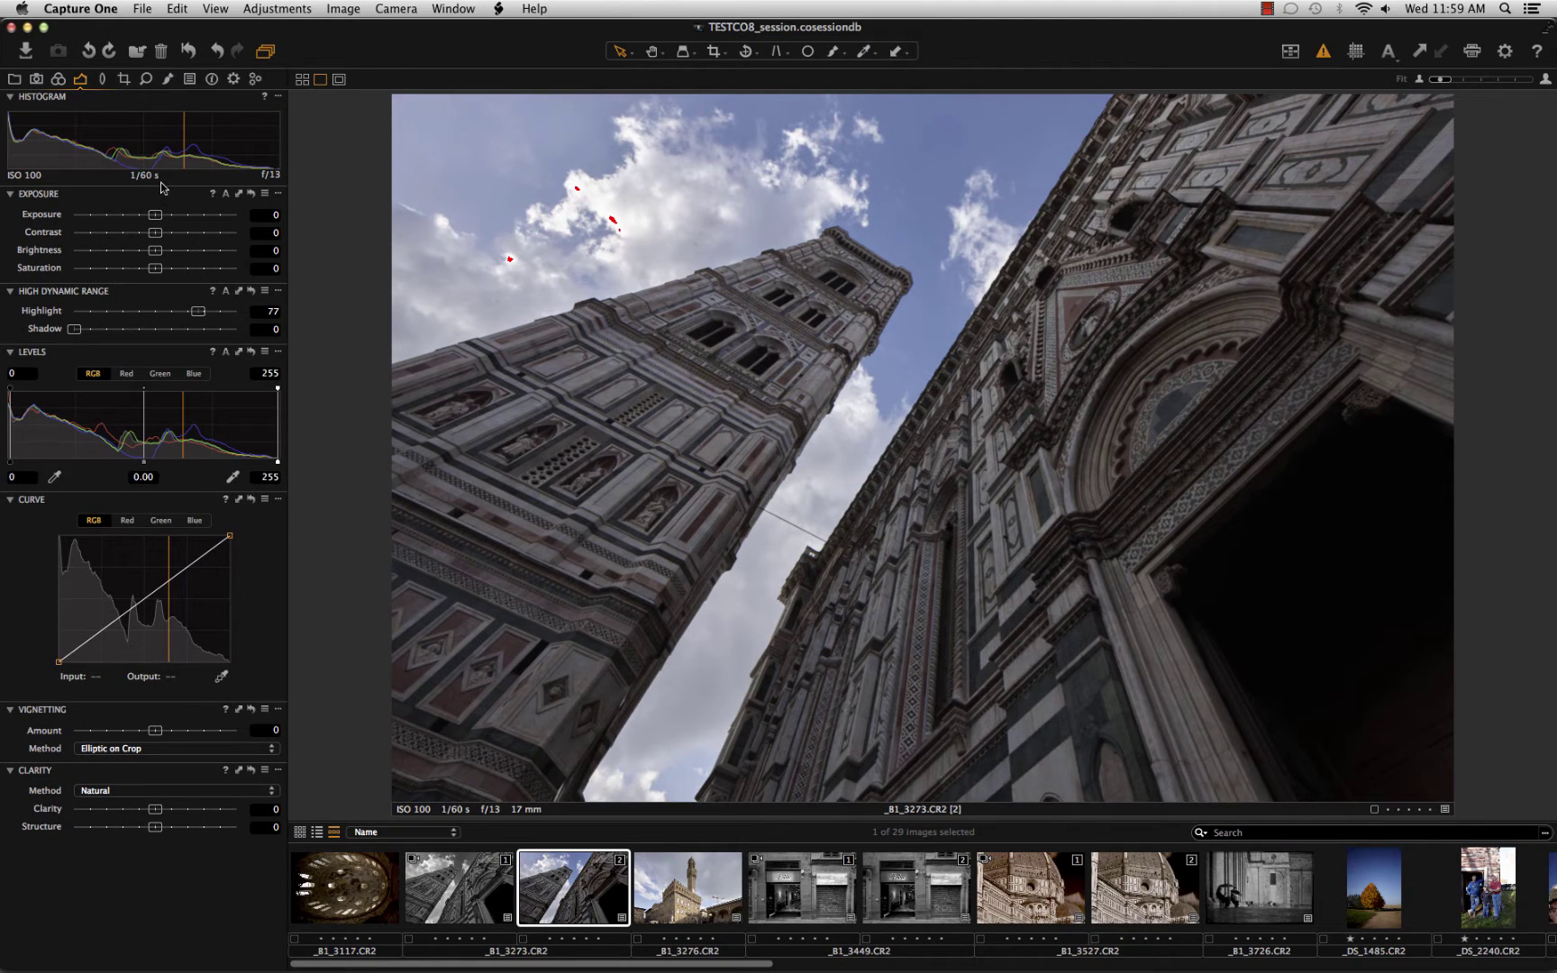
Step: Enable Black & White and darken the sky with Cyan at -52 and Blue at -100
left_click(58, 79)
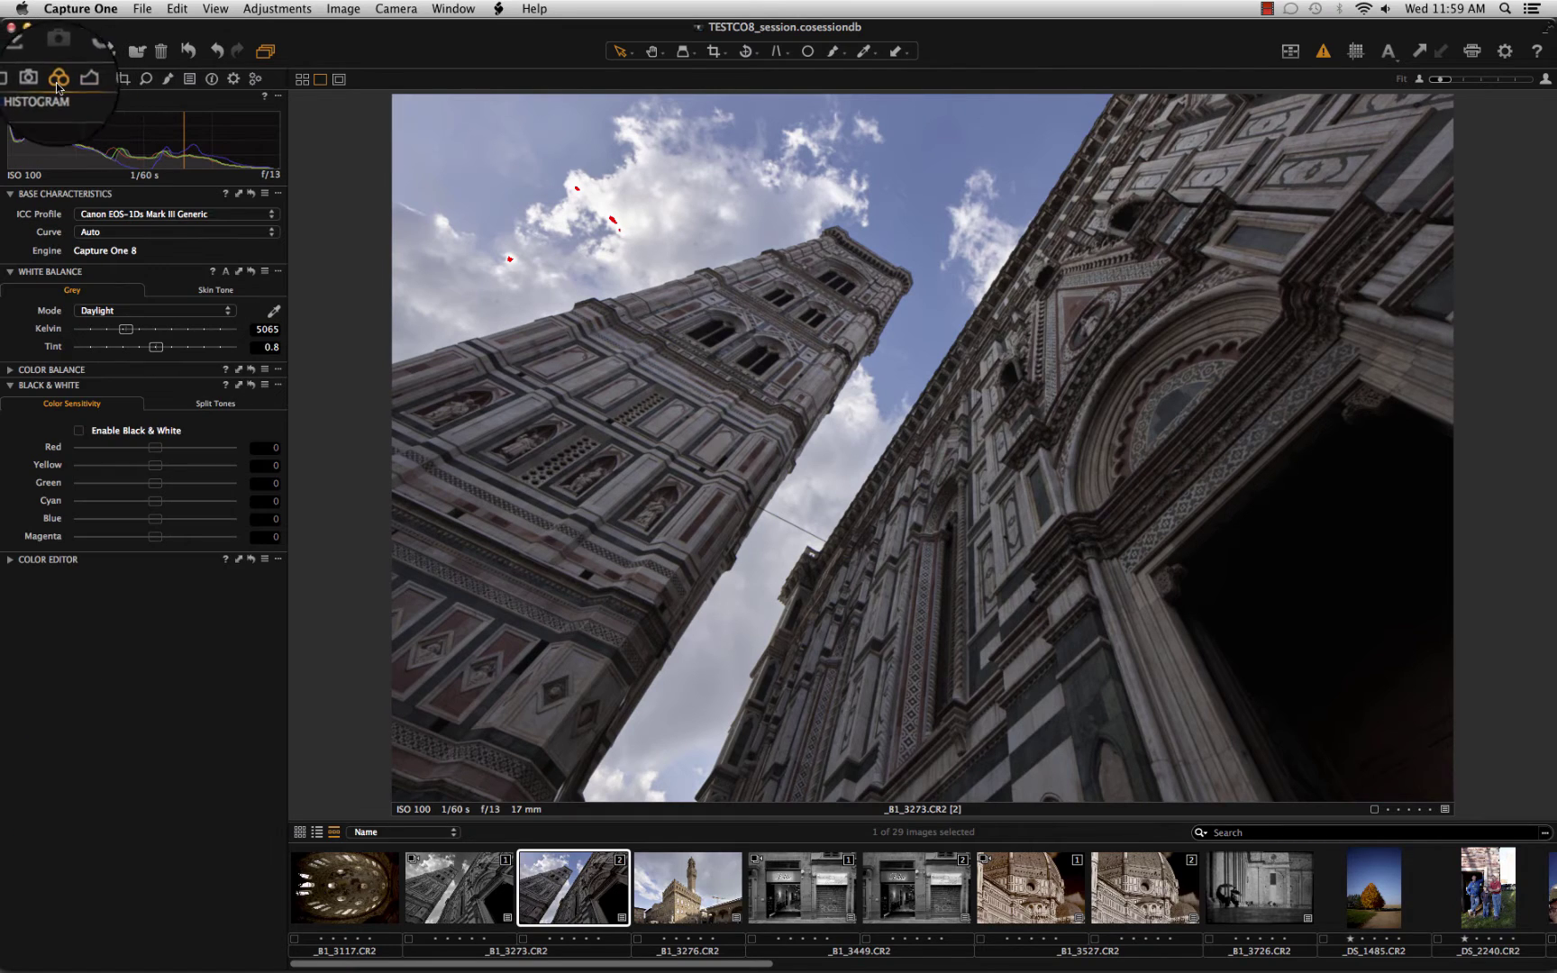
left_click(85, 431)
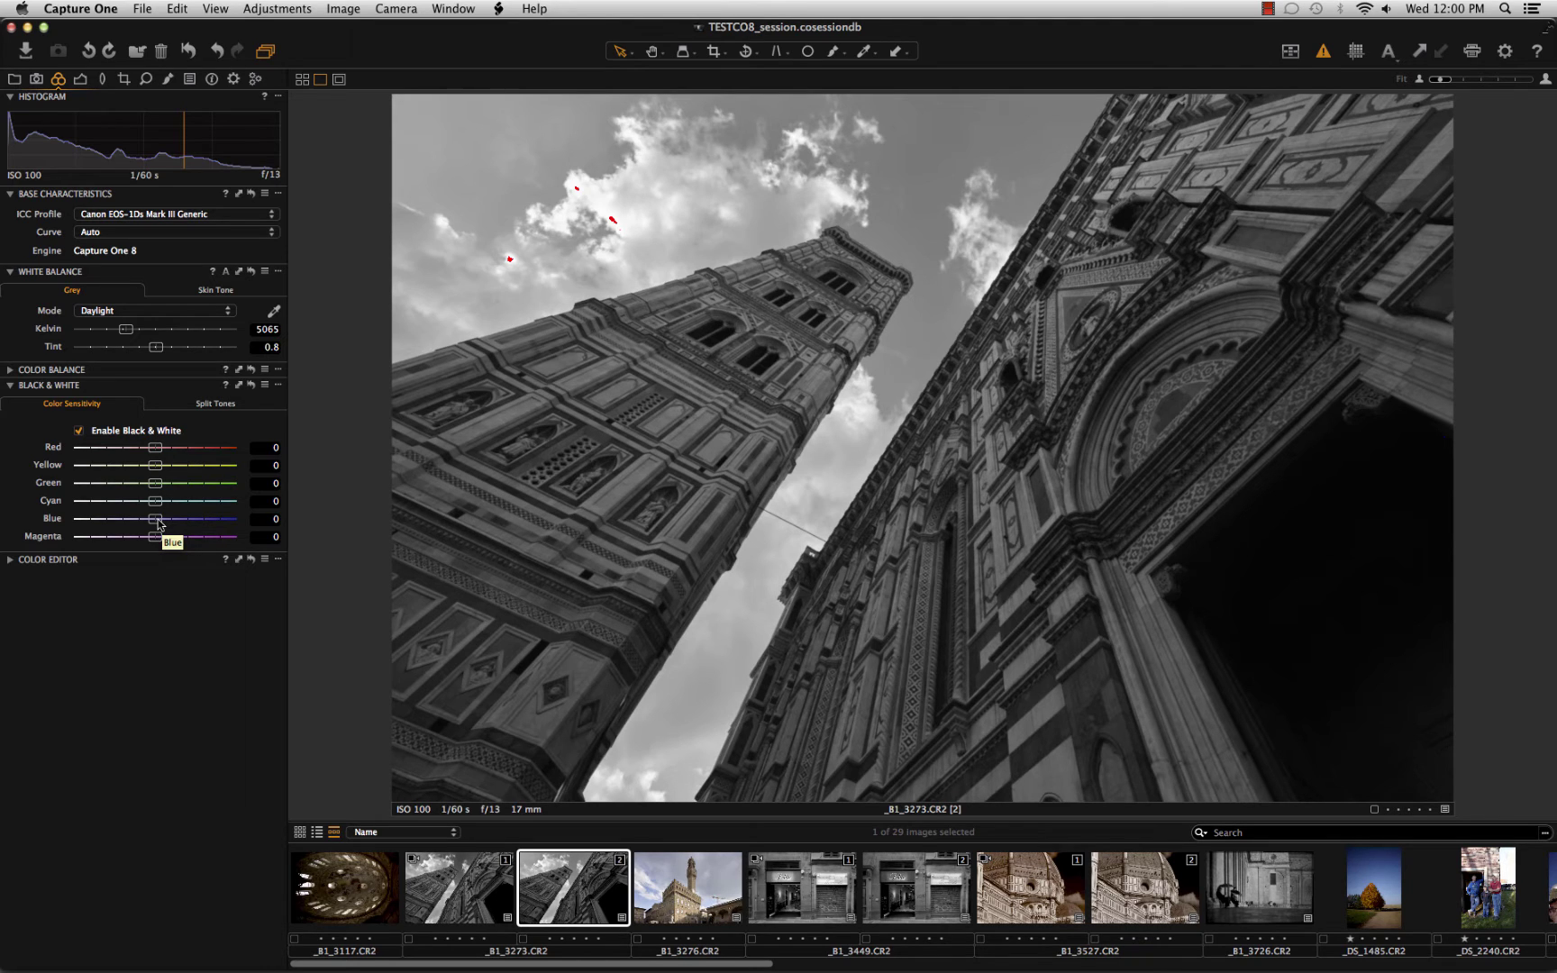
left_click_drag(159, 522, 105, 524)
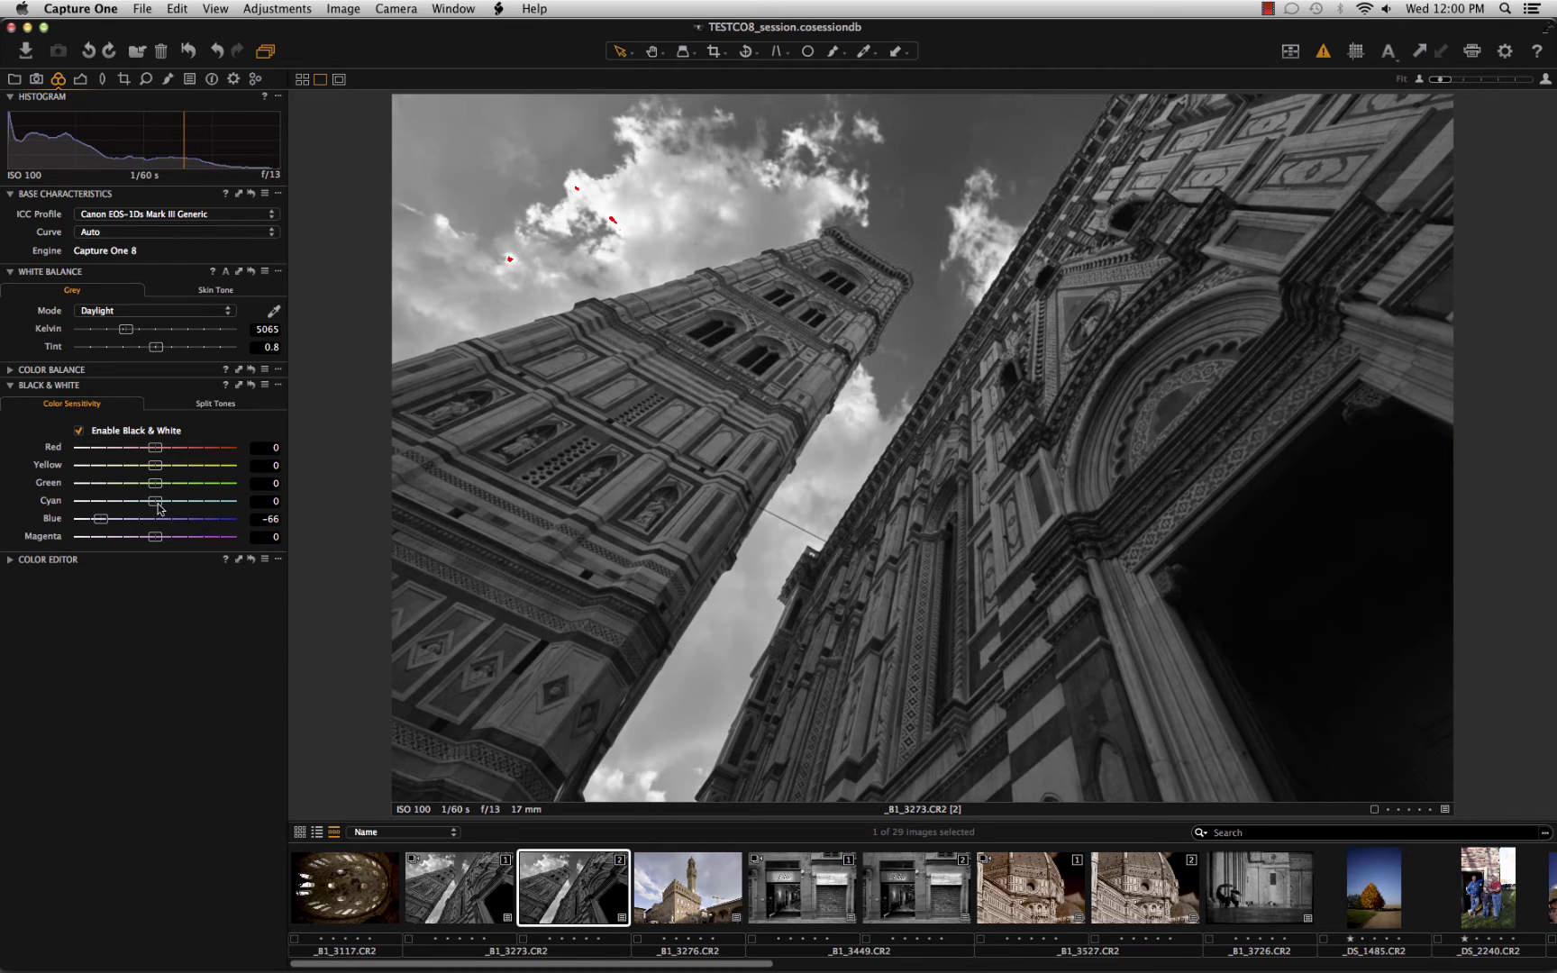
left_click_drag(156, 501, 117, 509)
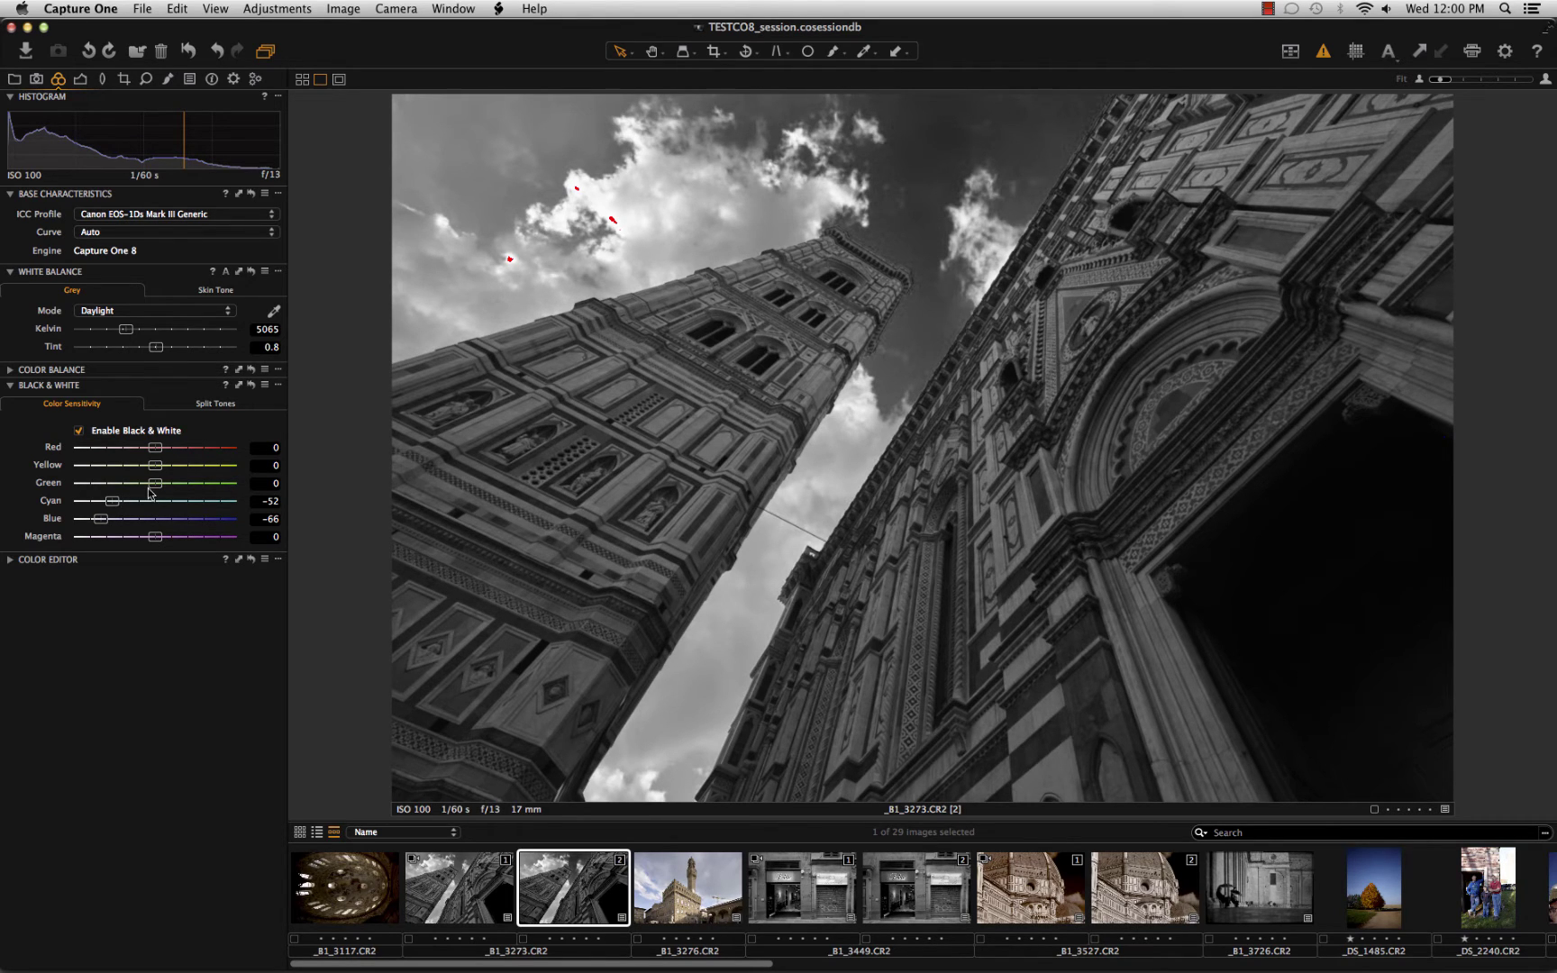
left_click_drag(100, 520, 75, 524)
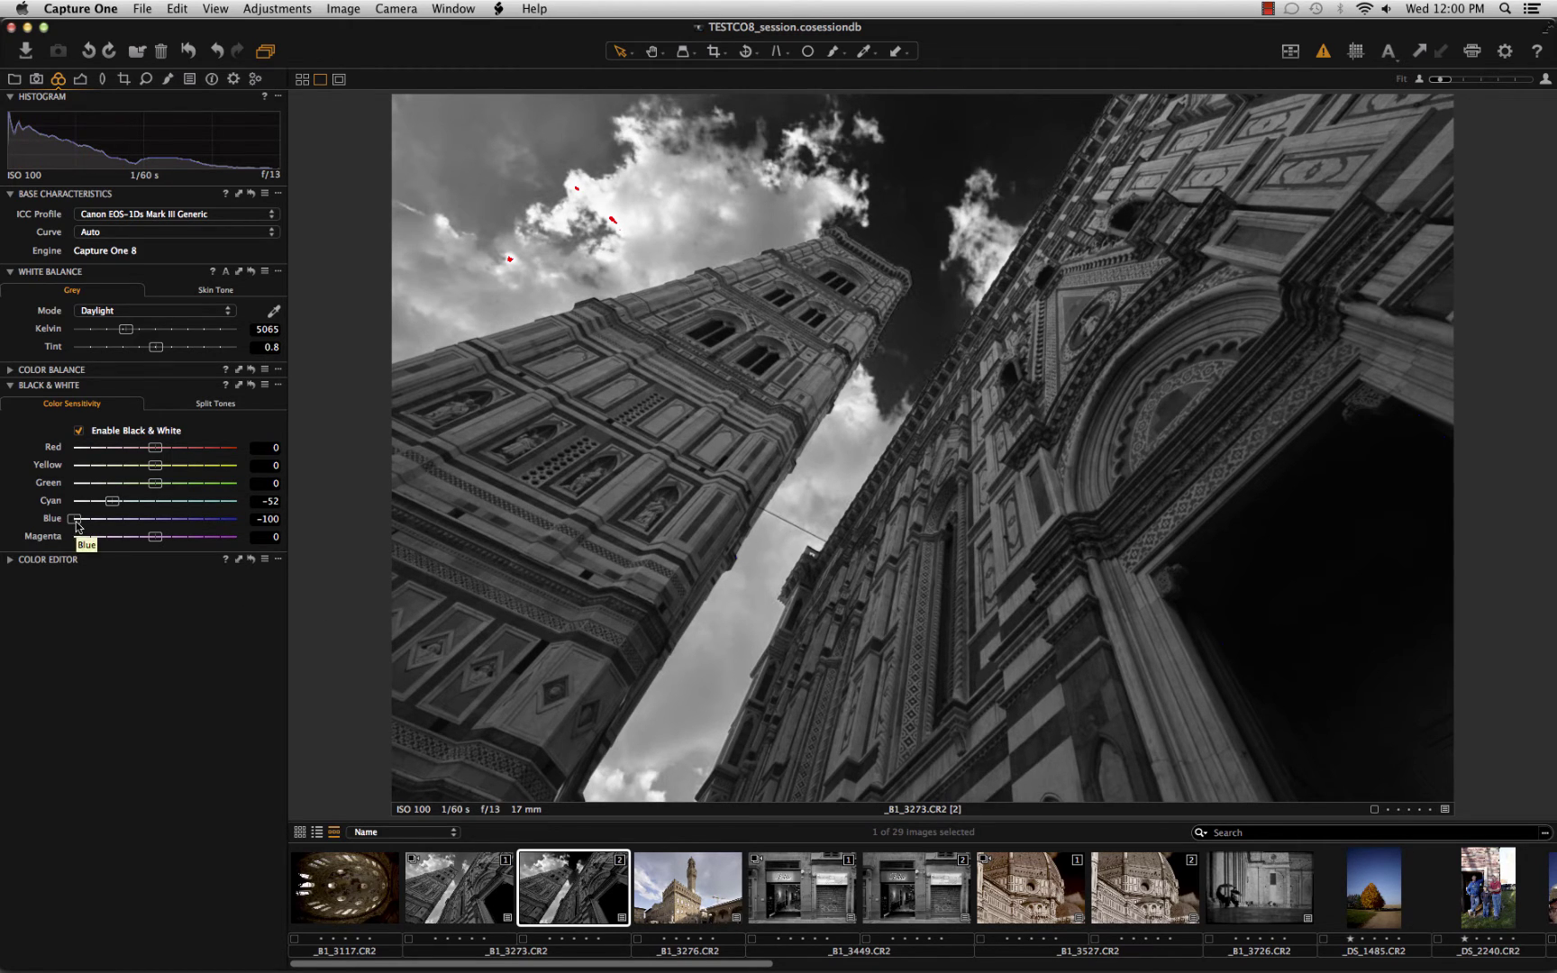
Step: Ease Blue to -80, raise Yellow to 32, and reset Red to 0 in the black-and-white mix
left_click_drag(77, 527, 106, 506)
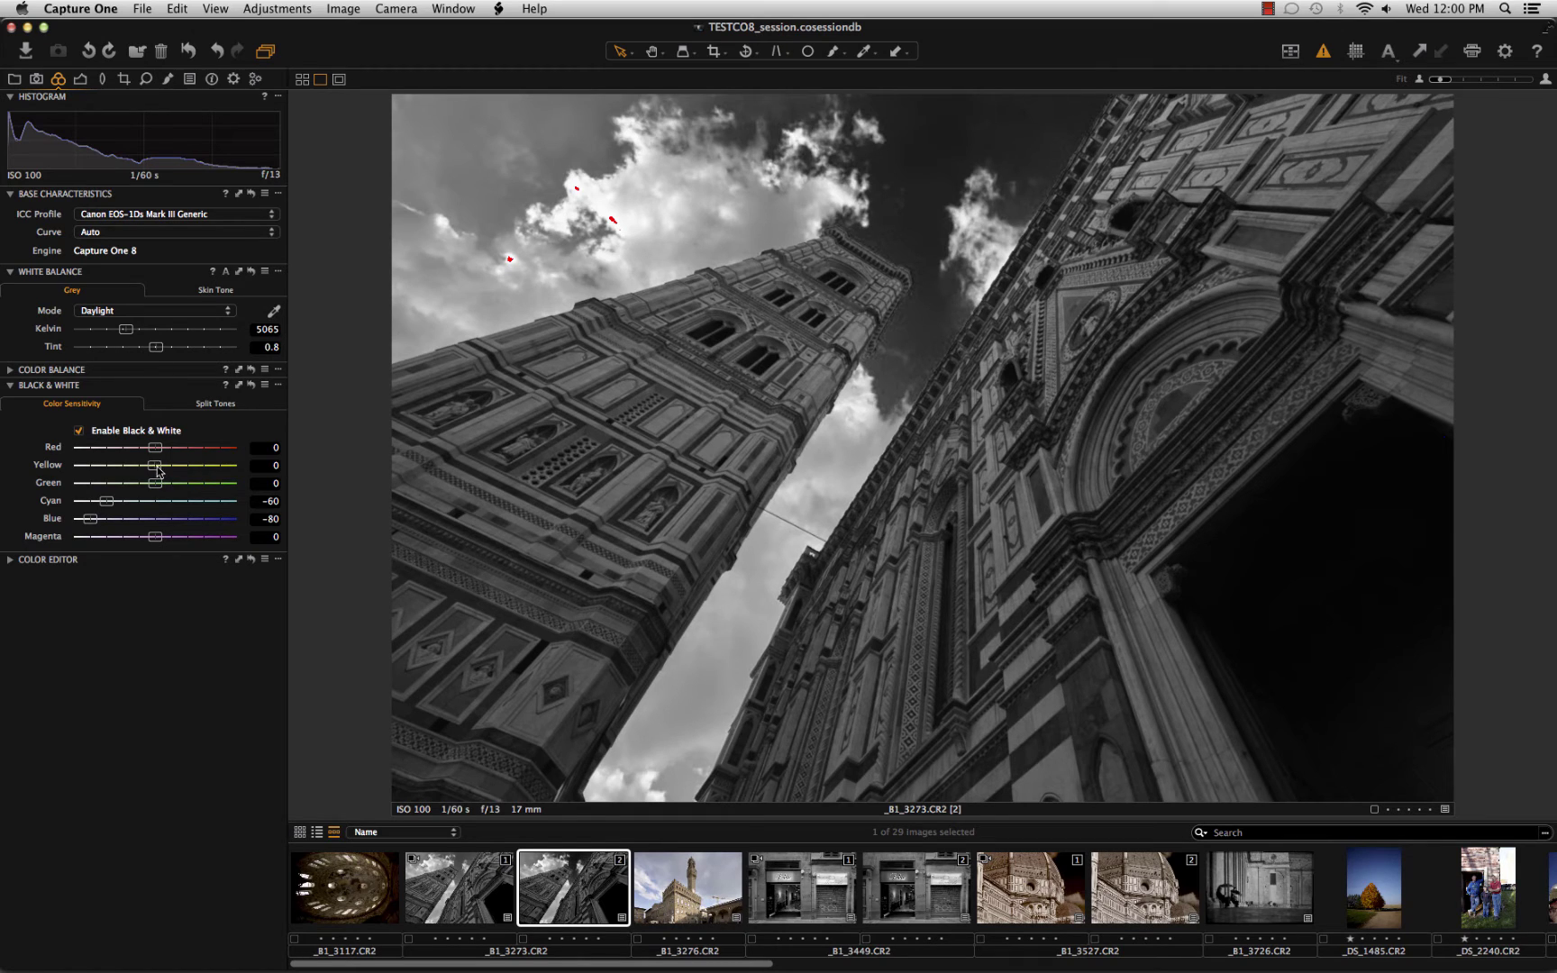
left_click_drag(158, 472, 183, 474)
left_click_drag(158, 452, 3, 408)
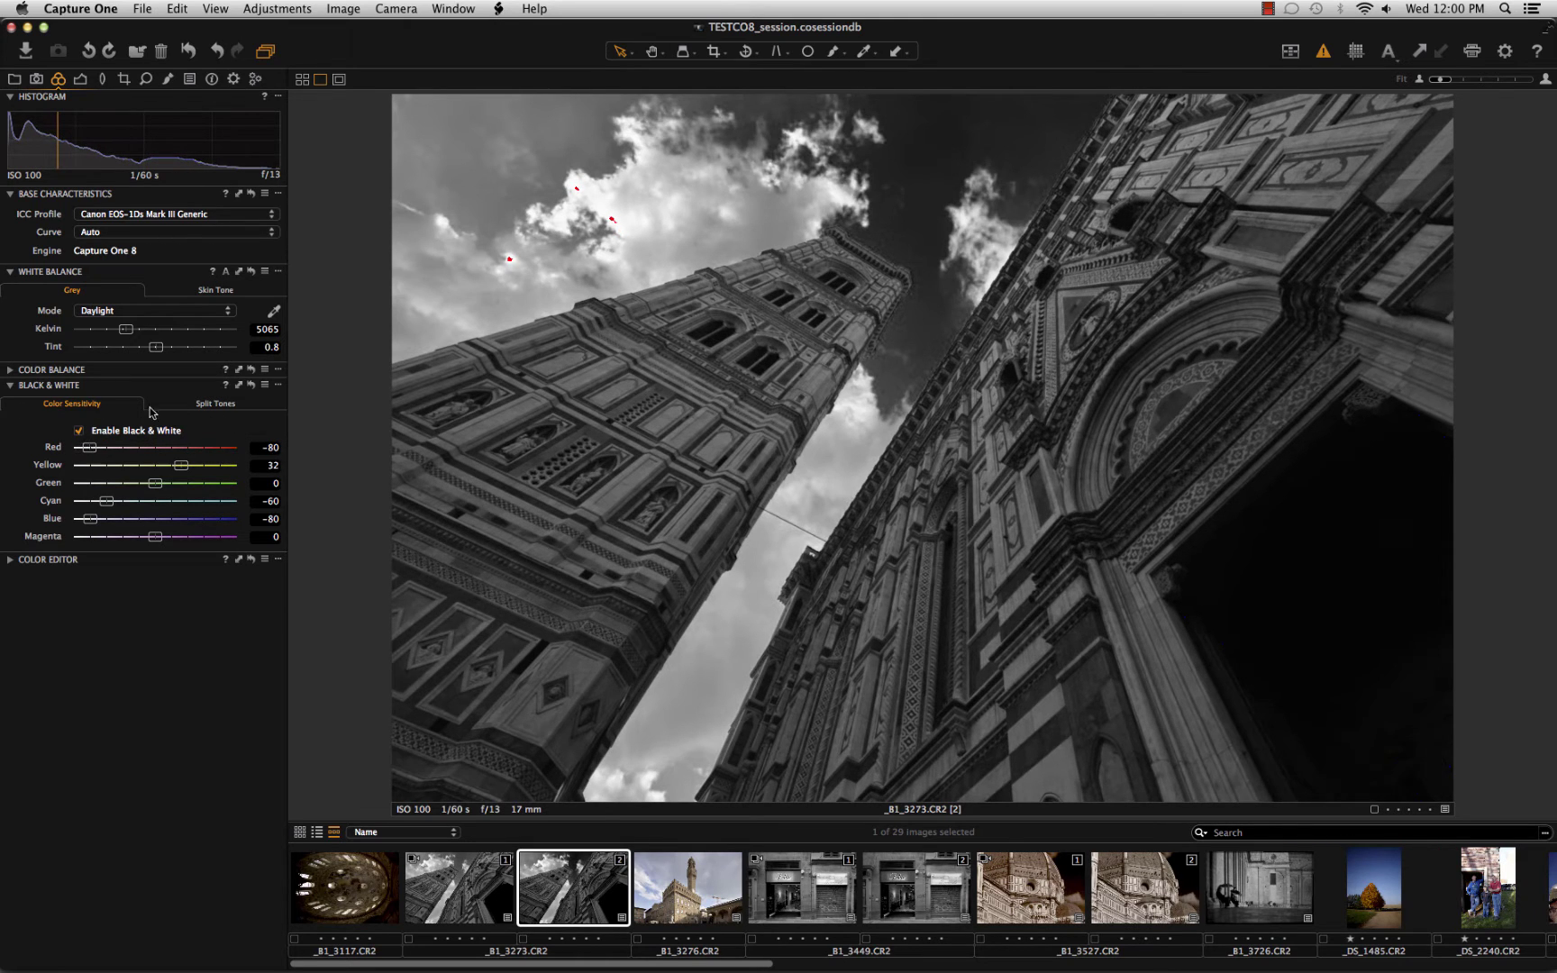
mouse_move(174, 413)
left_mouse_down()
mouse_move(213, 414)
mouse_move(77, 418)
mouse_move(190, 420)
left_mouse_up()
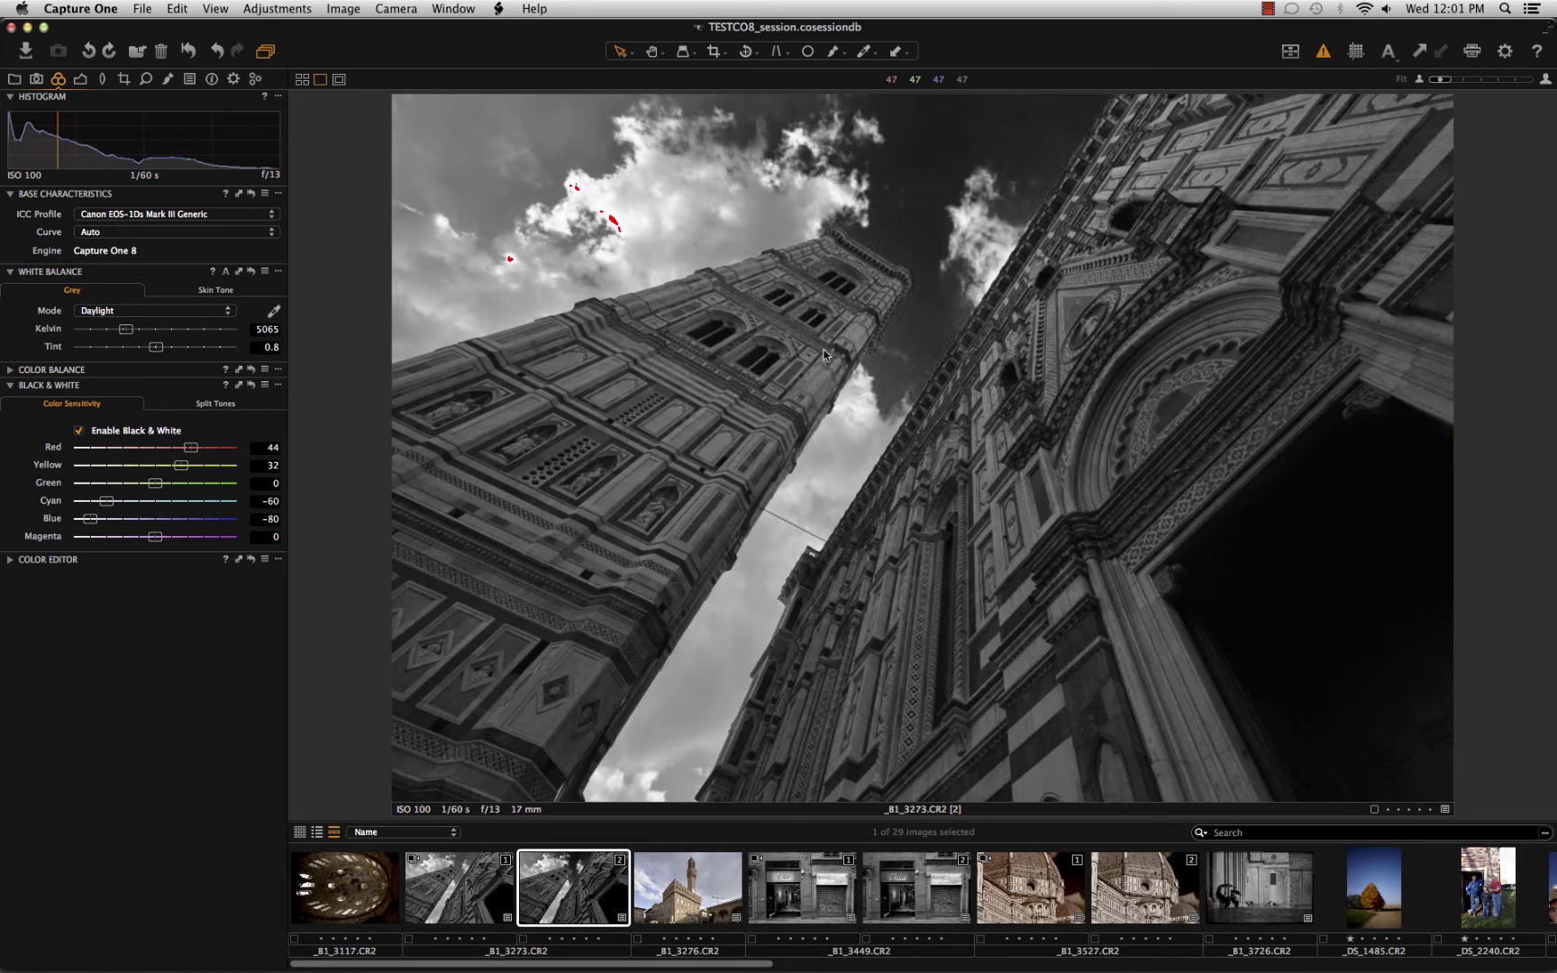
double_click(191, 447)
Step: Brighten the photo with Levels white point 250, Brightness 7 and Clarity 20
left_click(81, 80)
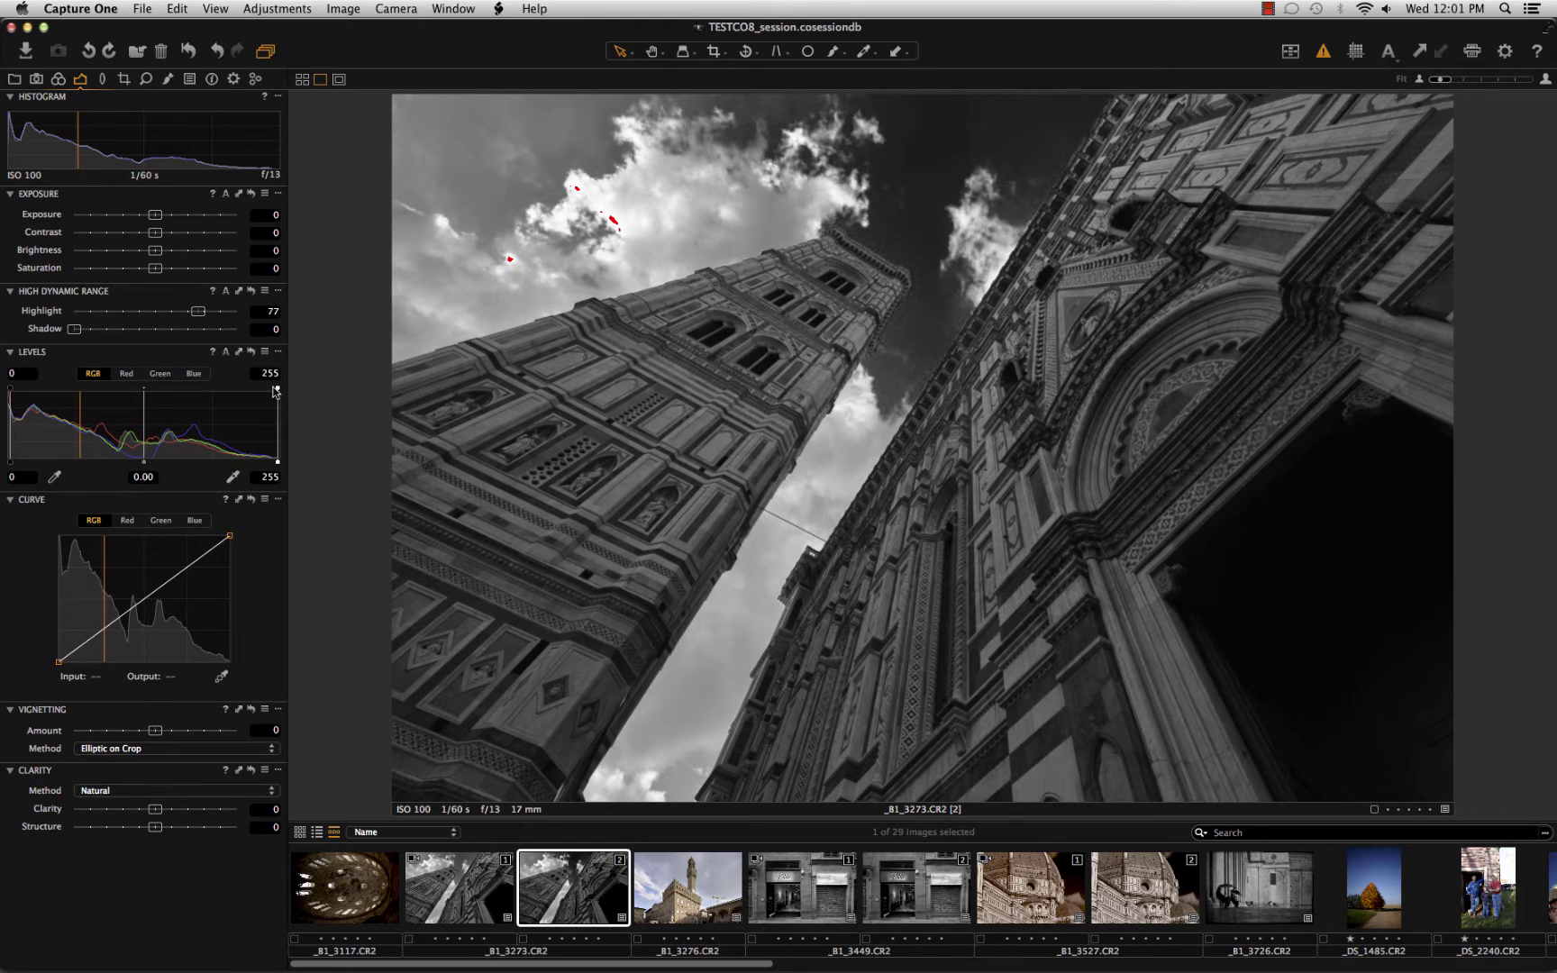
left_click_drag(279, 390, 275, 387)
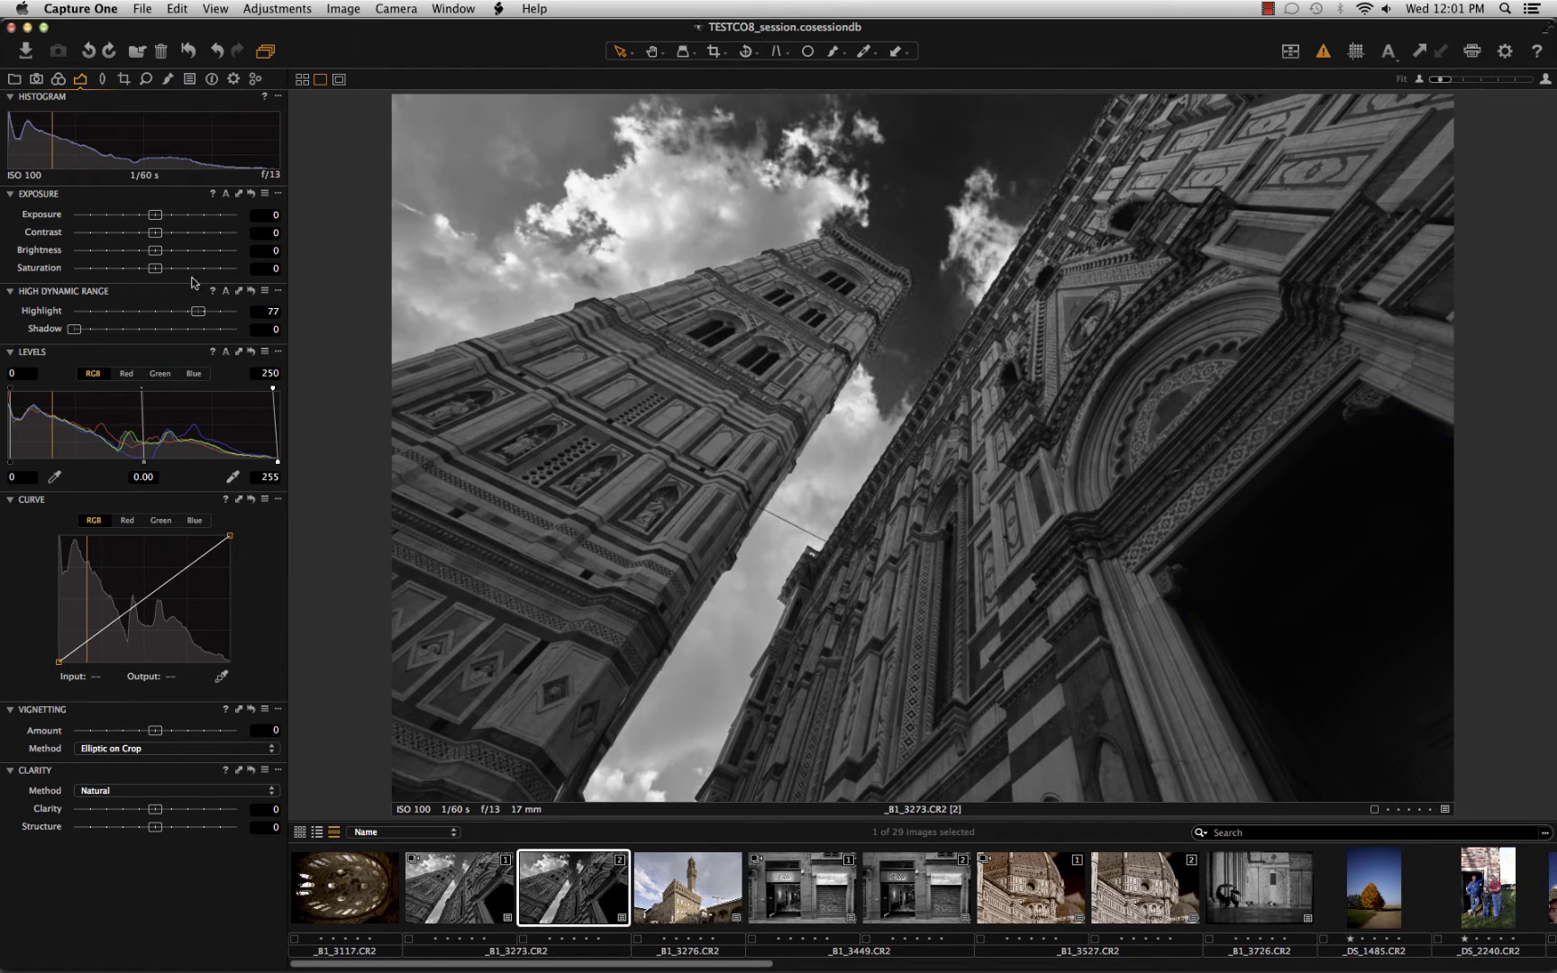
left_click_drag(157, 255, 170, 259)
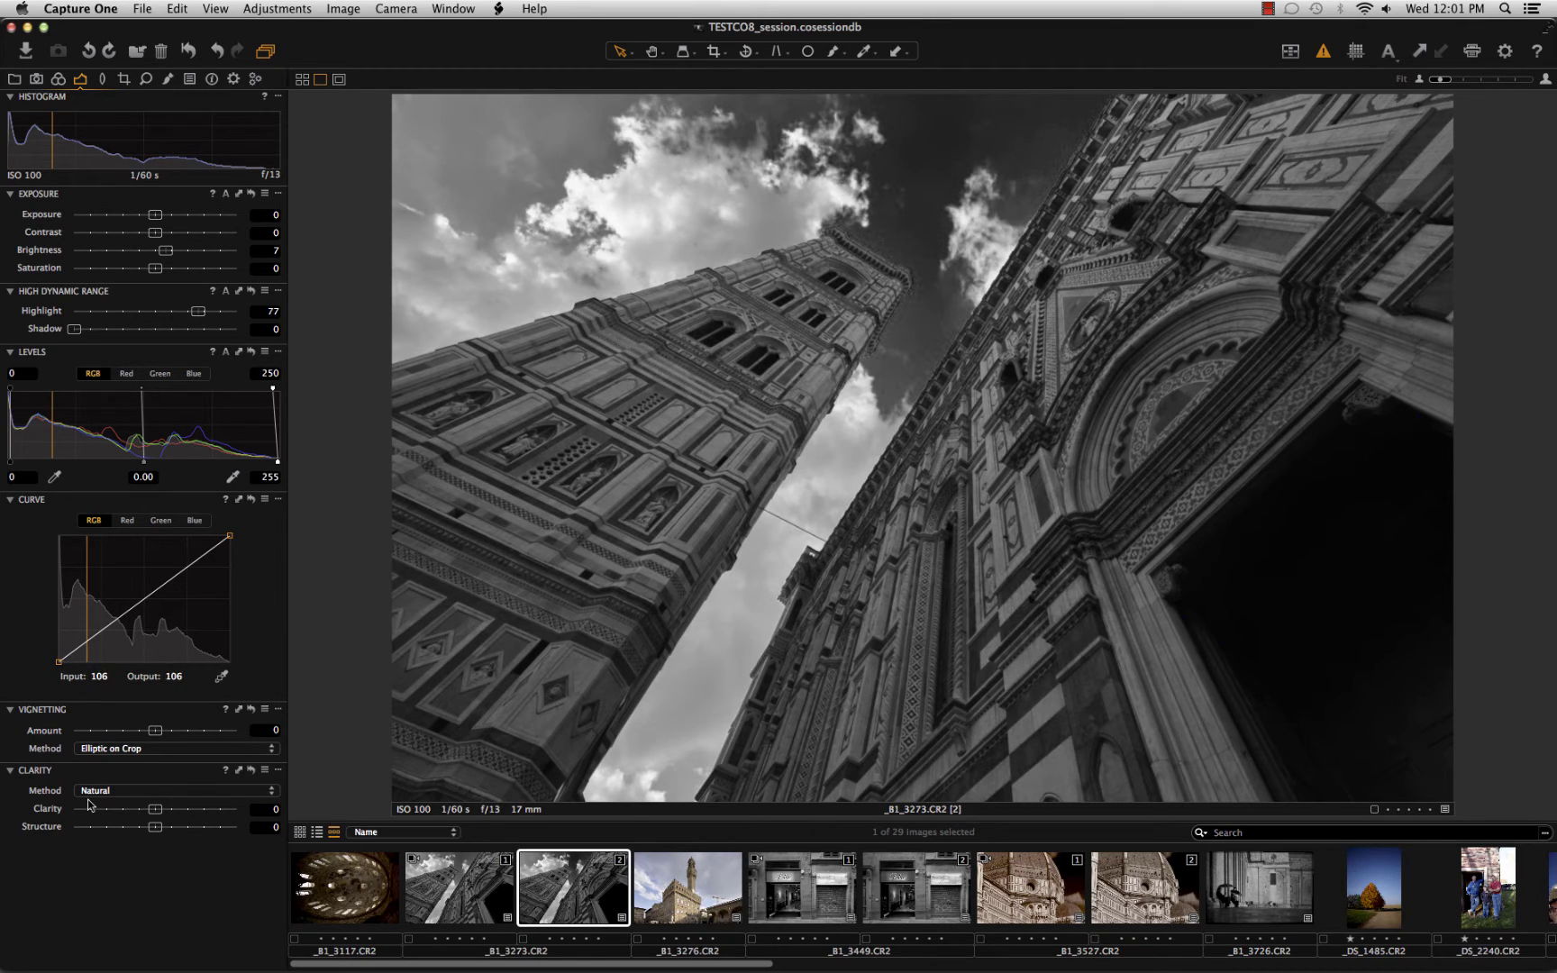
left_click_drag(150, 809, 176, 809)
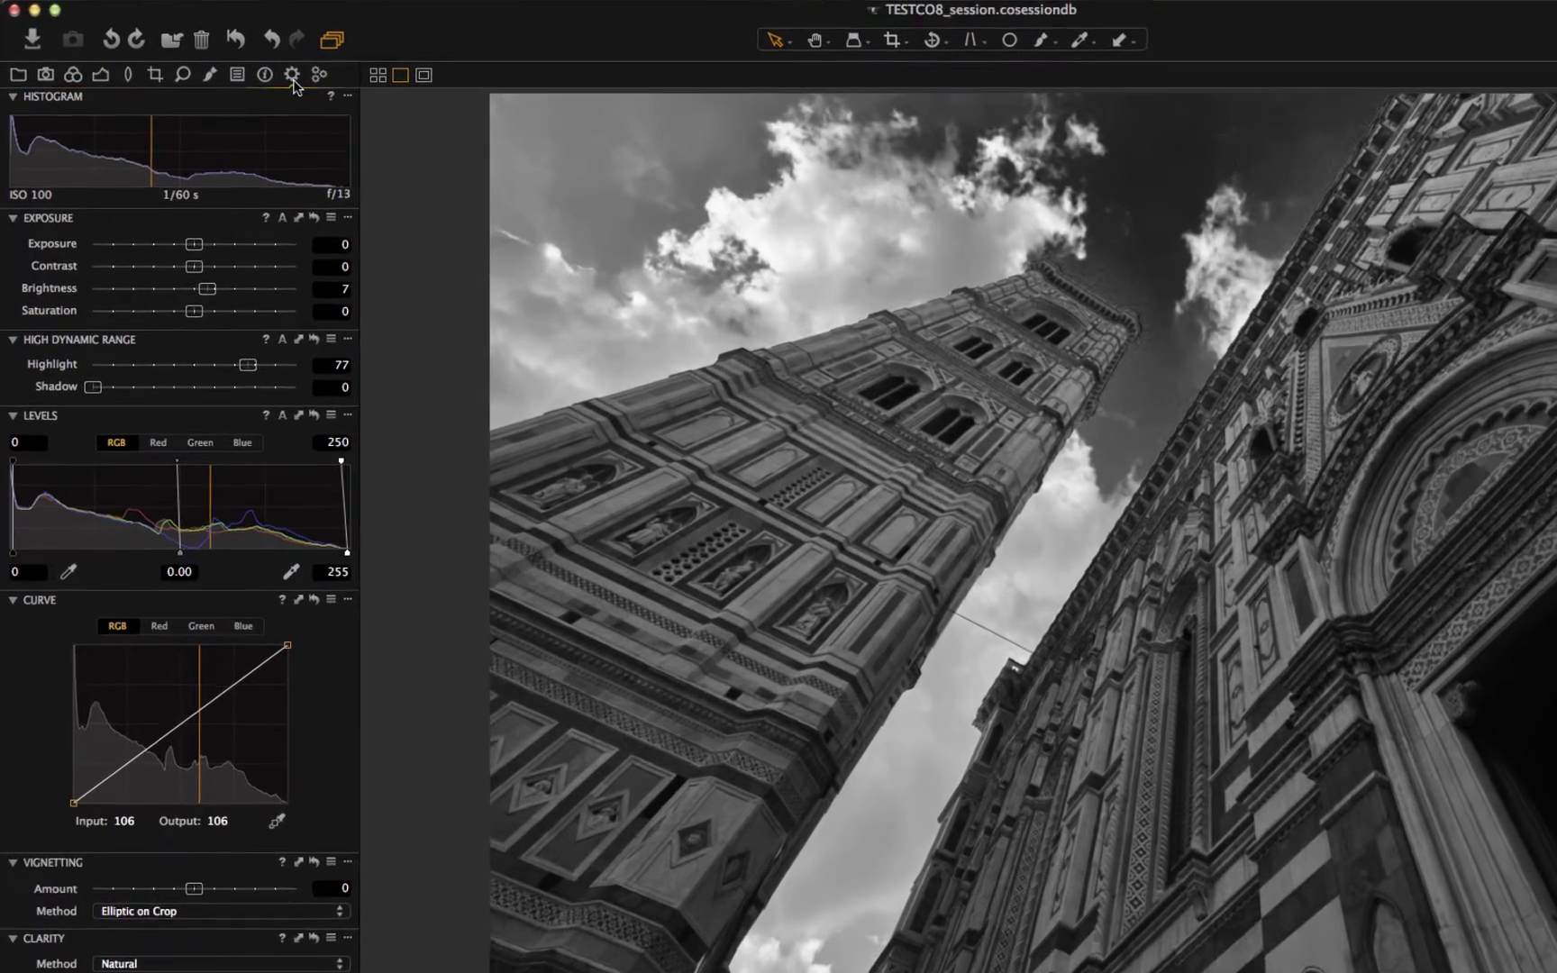
Step: Look over the output recipes, then return to the Color tools
left_click(293, 76)
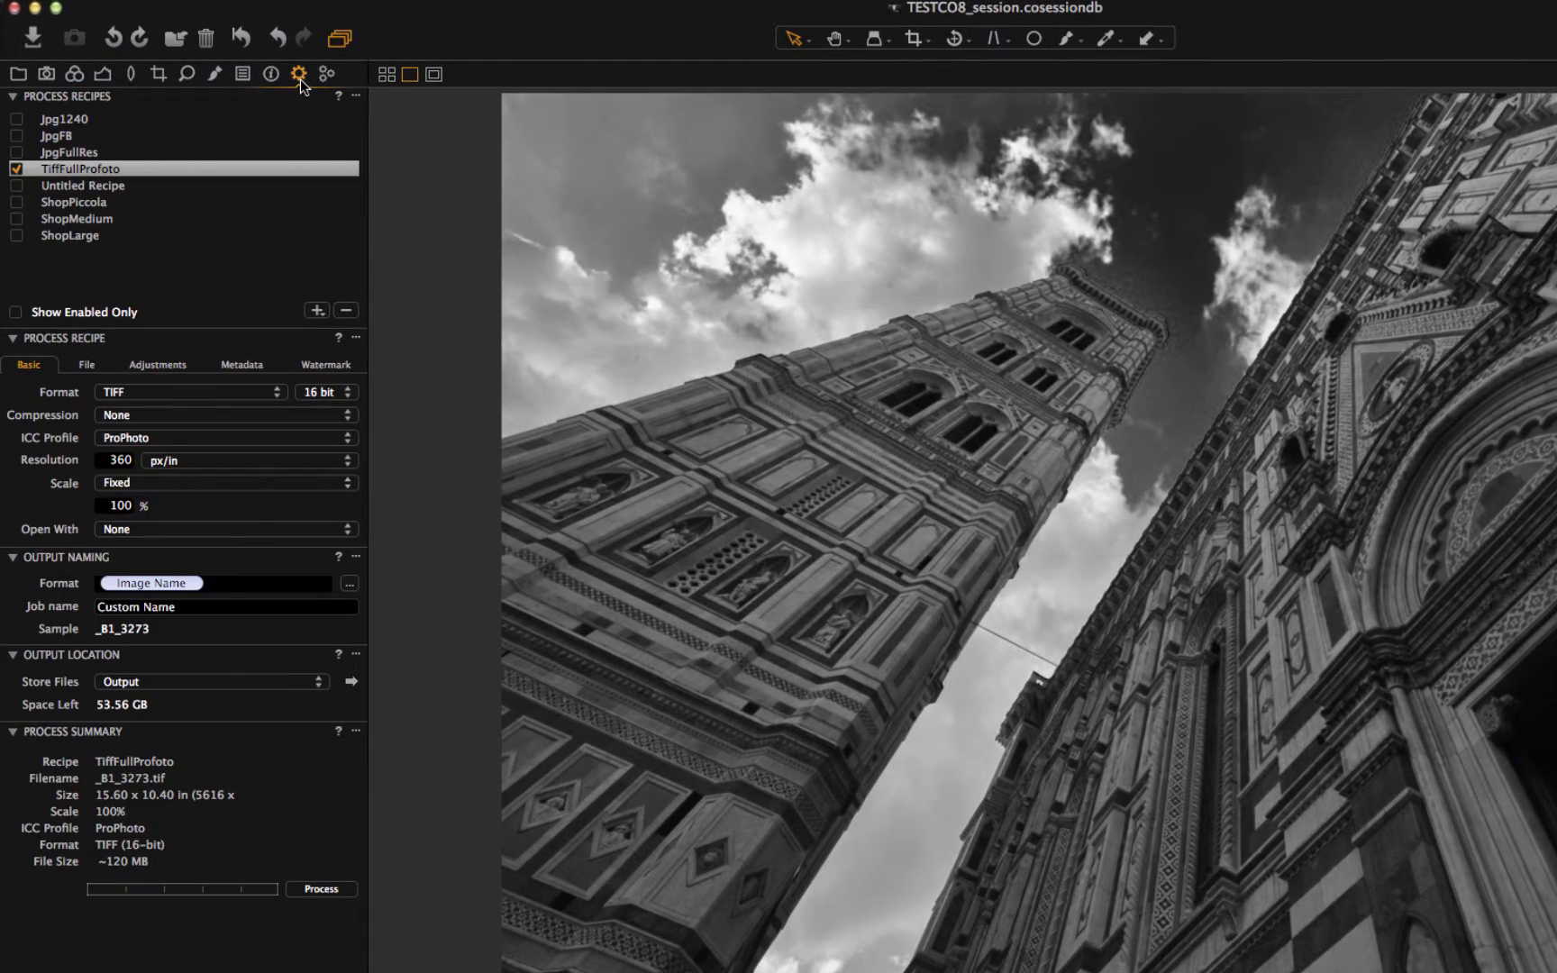
left_click(76, 76)
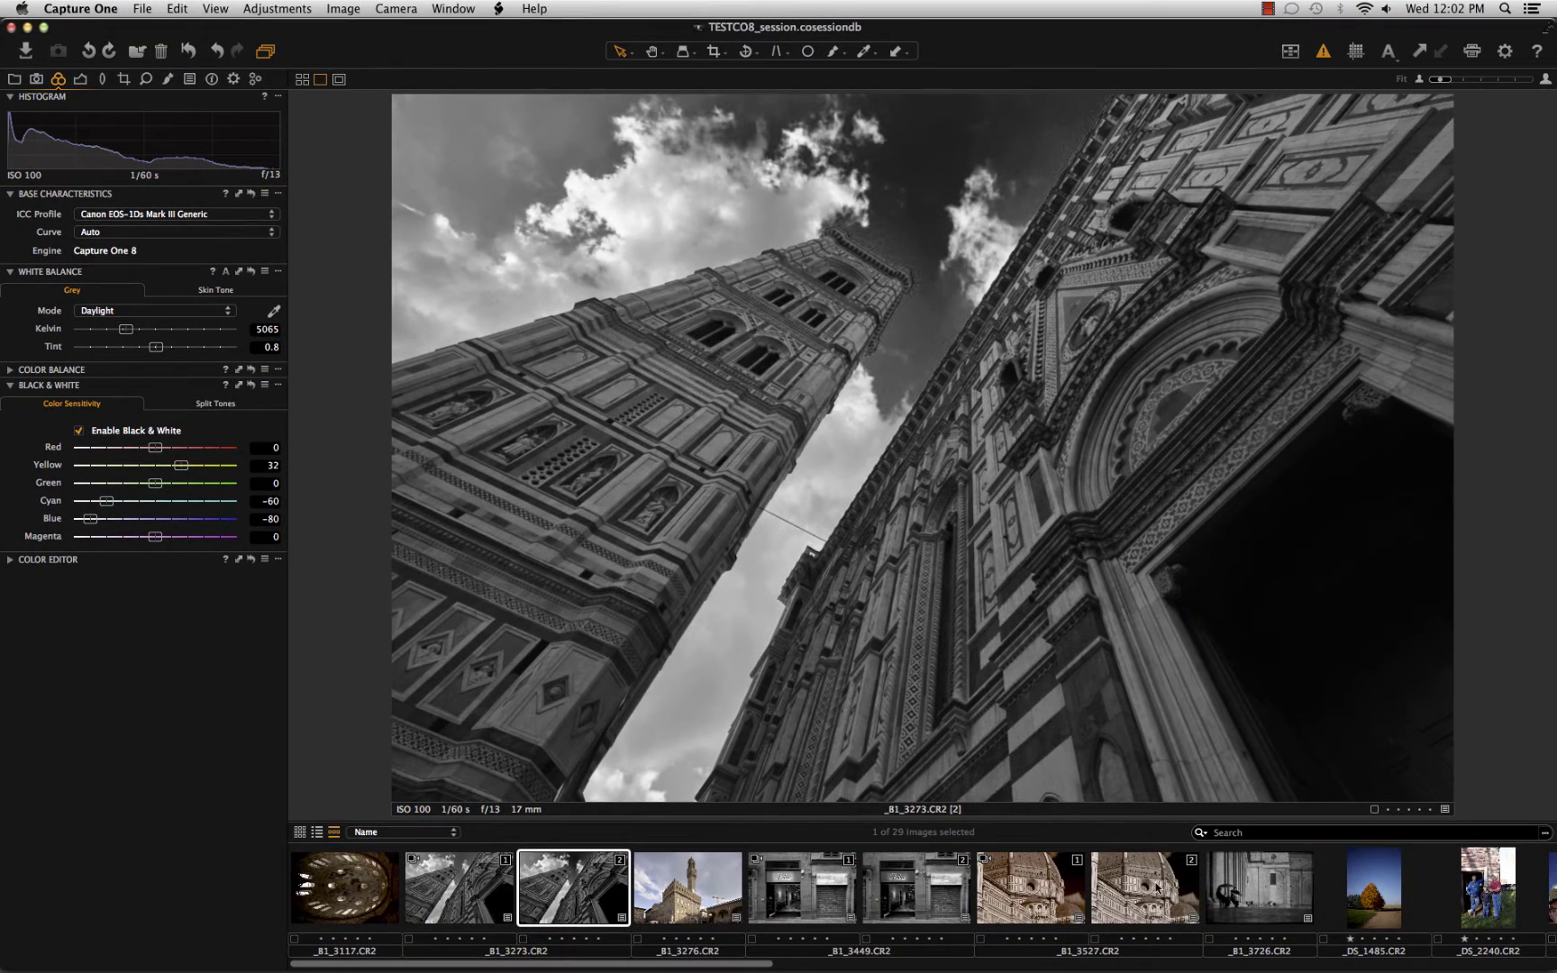
Step: Select the second _B1_3527 variant, reset its adjustments, and set white balance to Daylight
left_click(1030, 898)
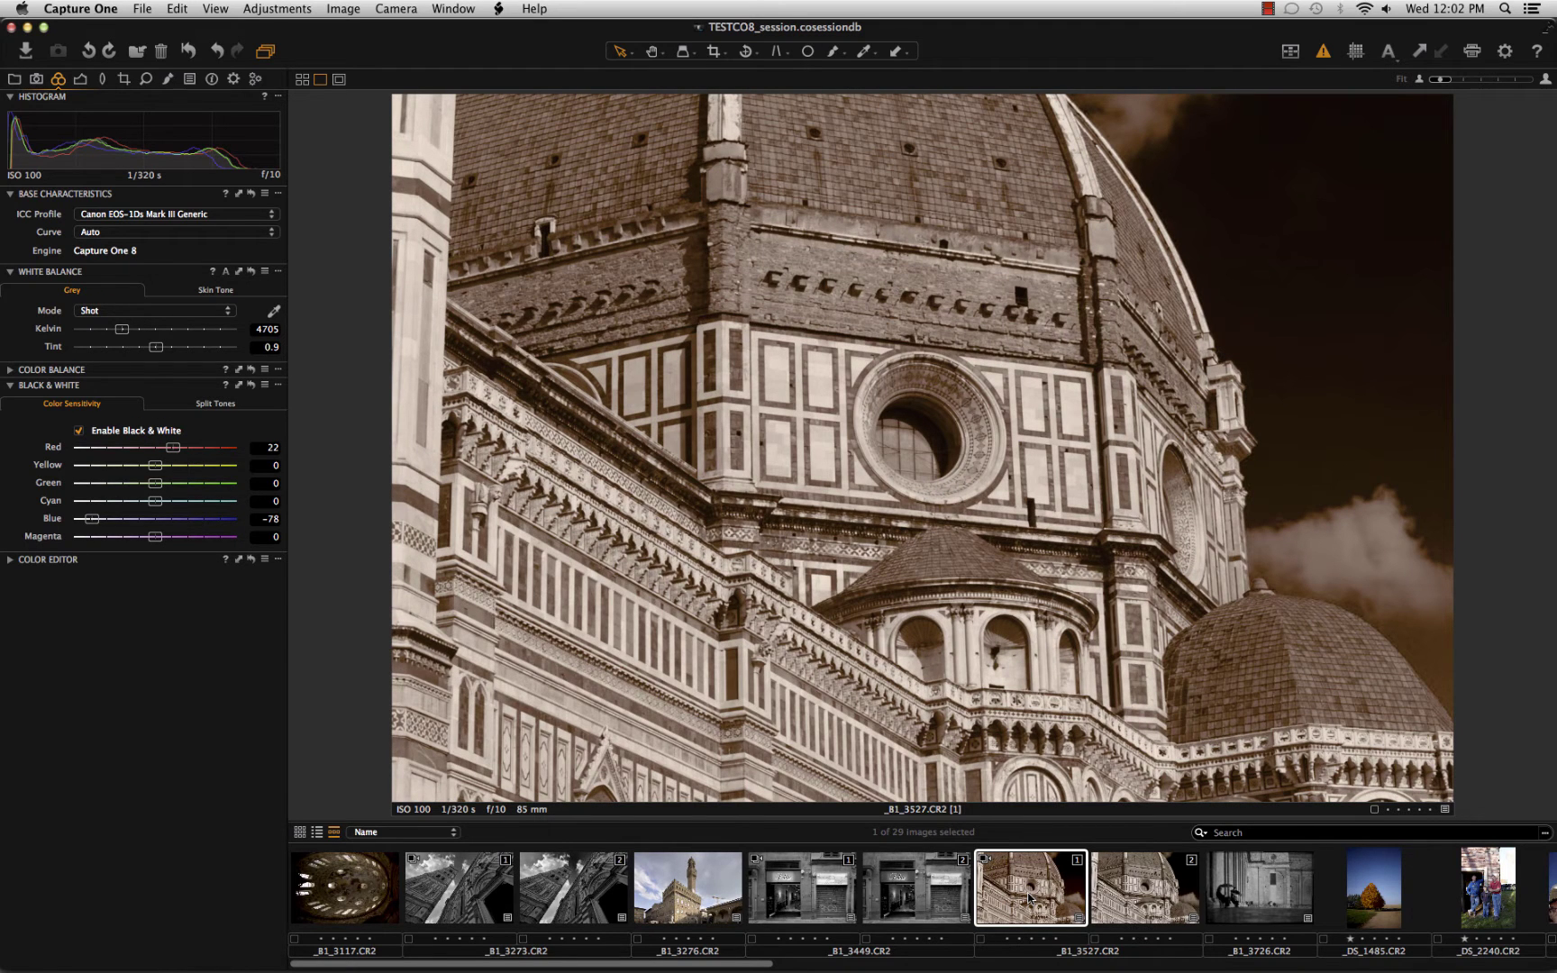
left_click(1100, 879)
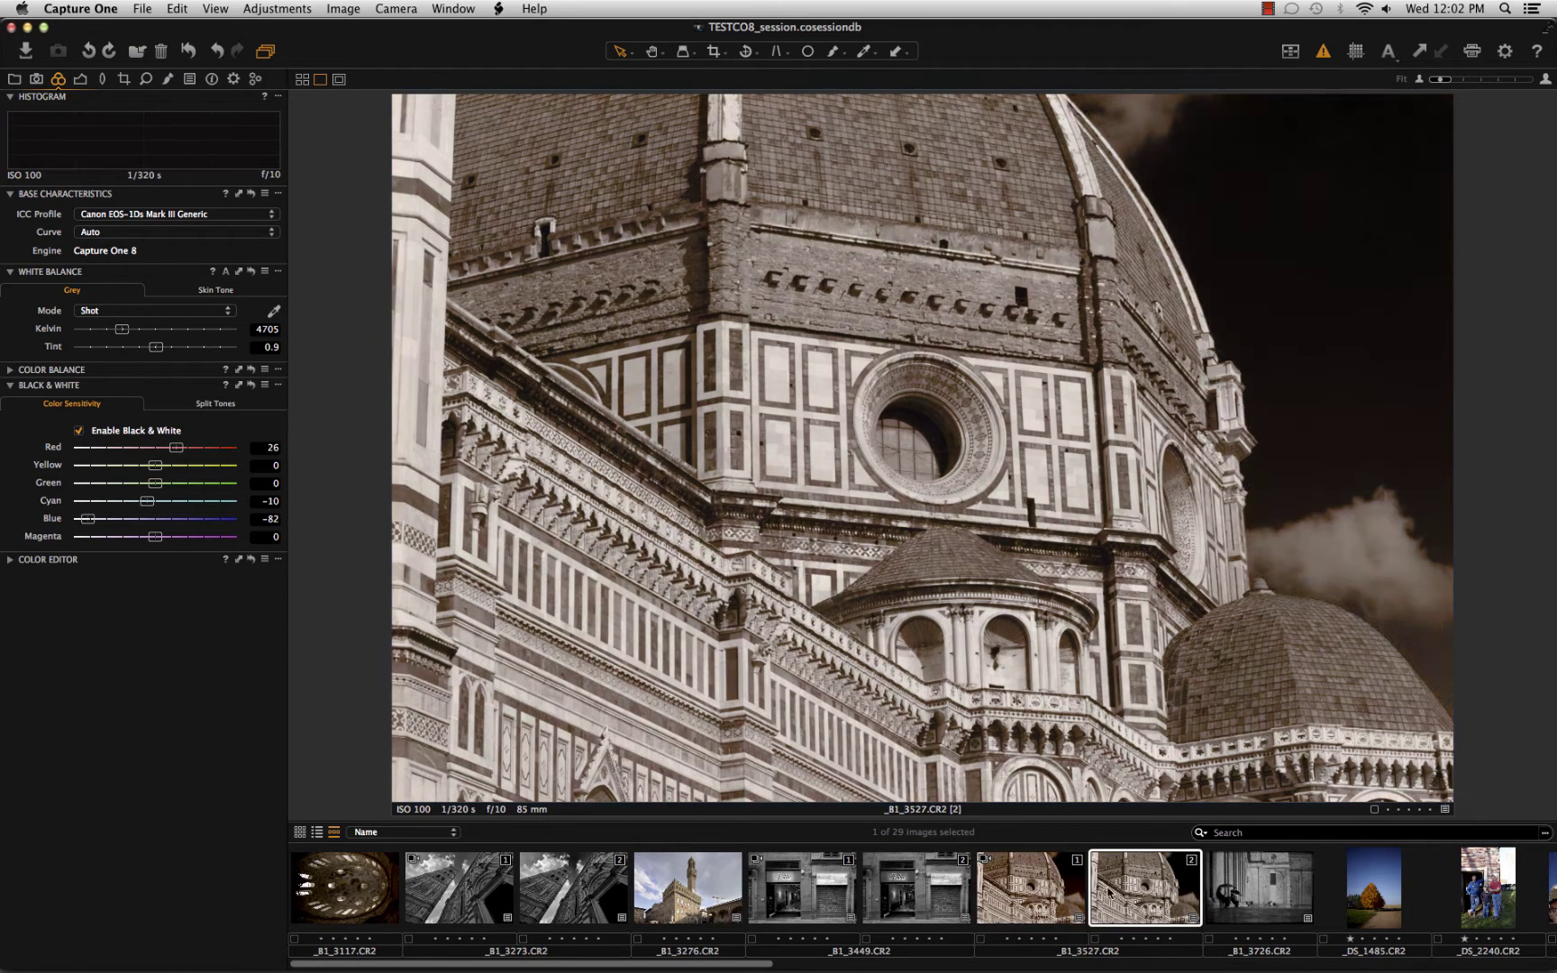
left_click(194, 53)
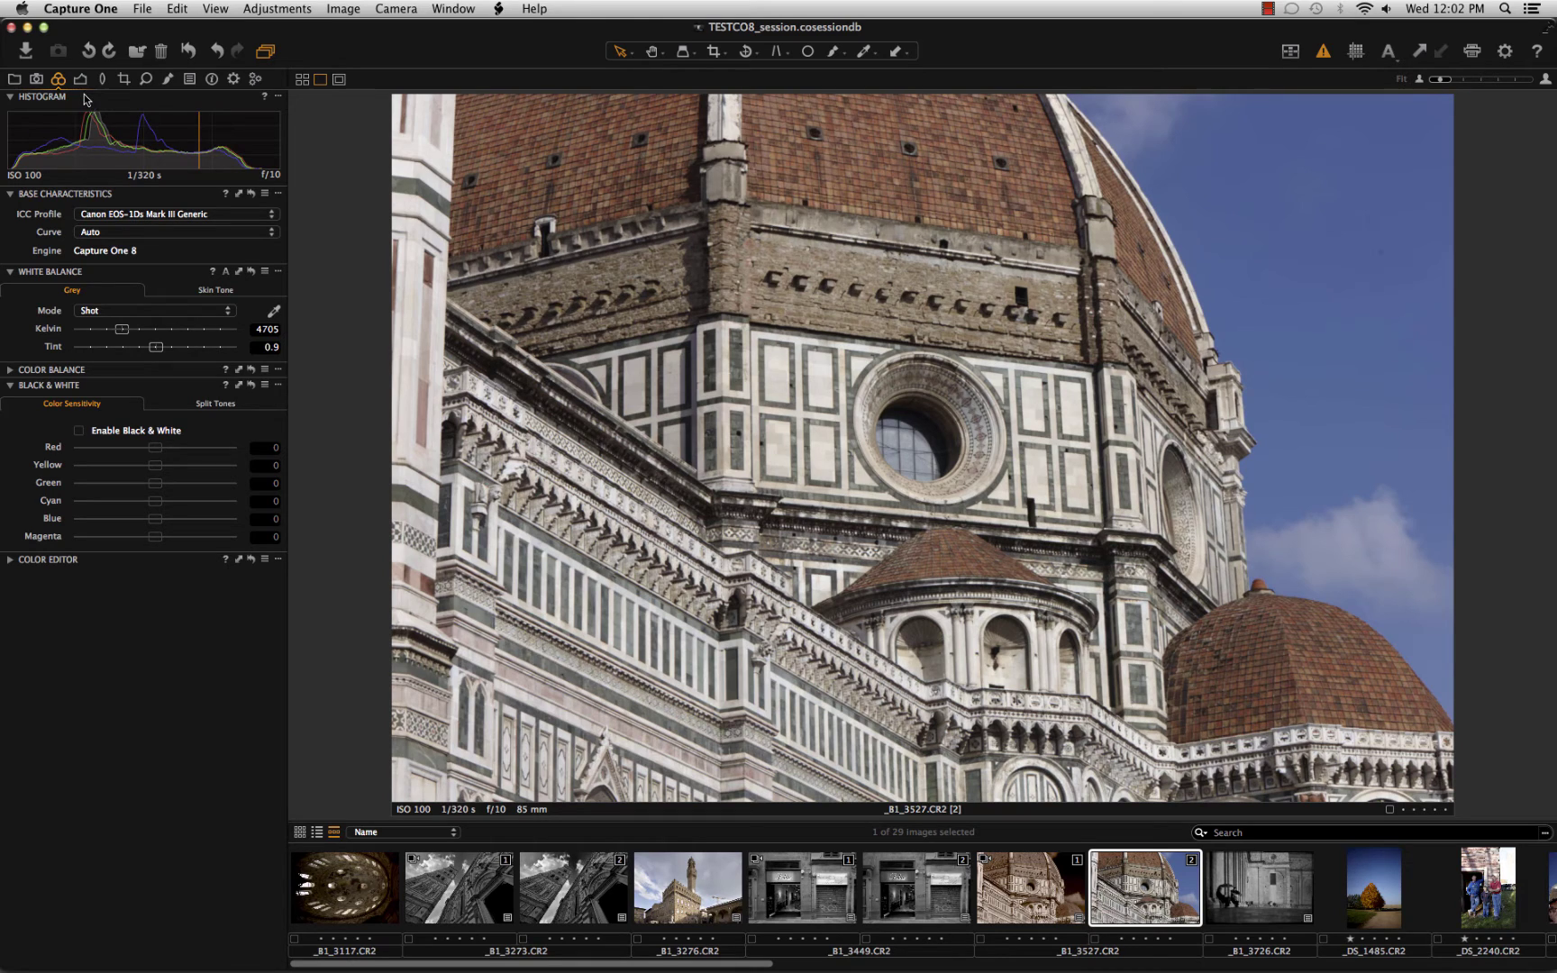
left_click(166, 315)
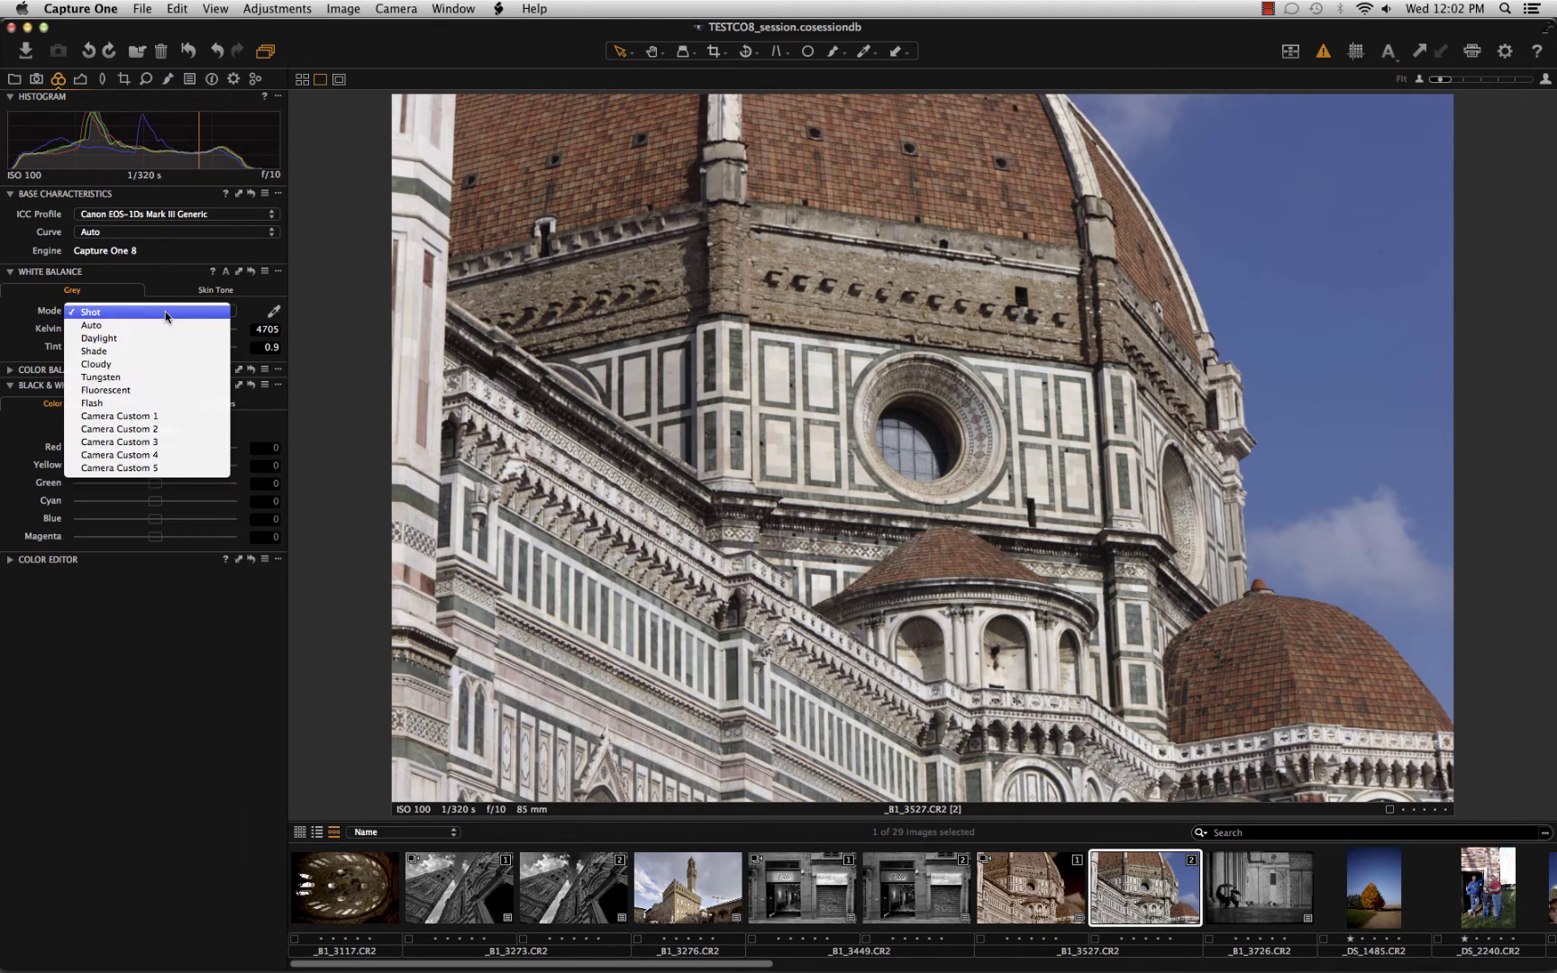
left_click(166, 339)
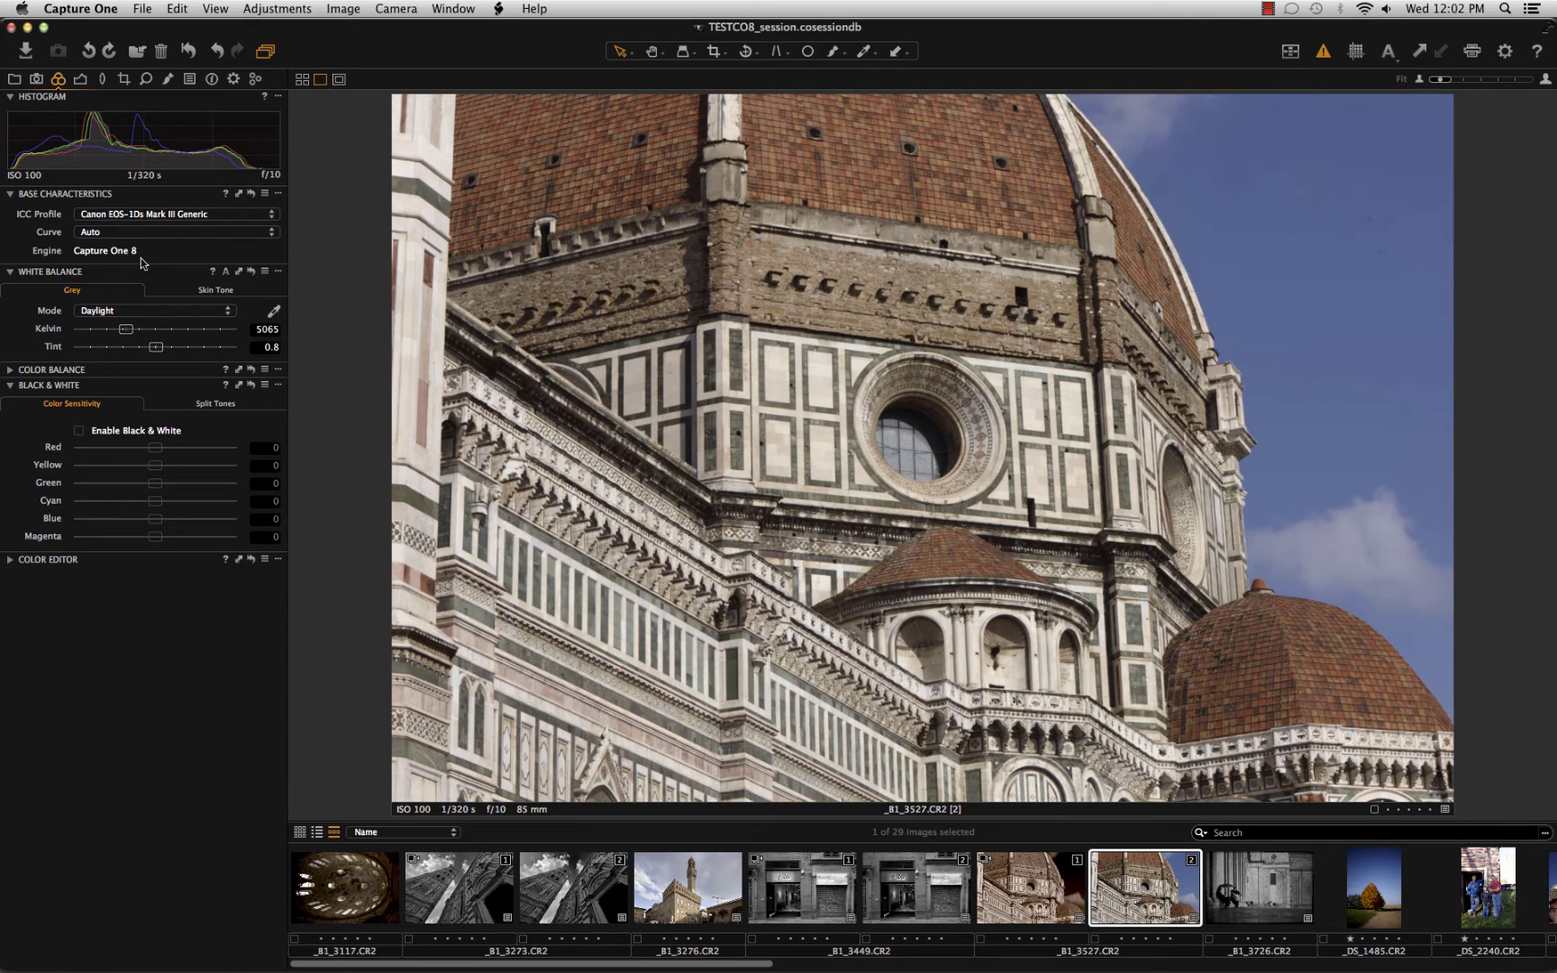
Step: Lower the dome photo's Levels white point from 255 to 244
left_click(80, 80)
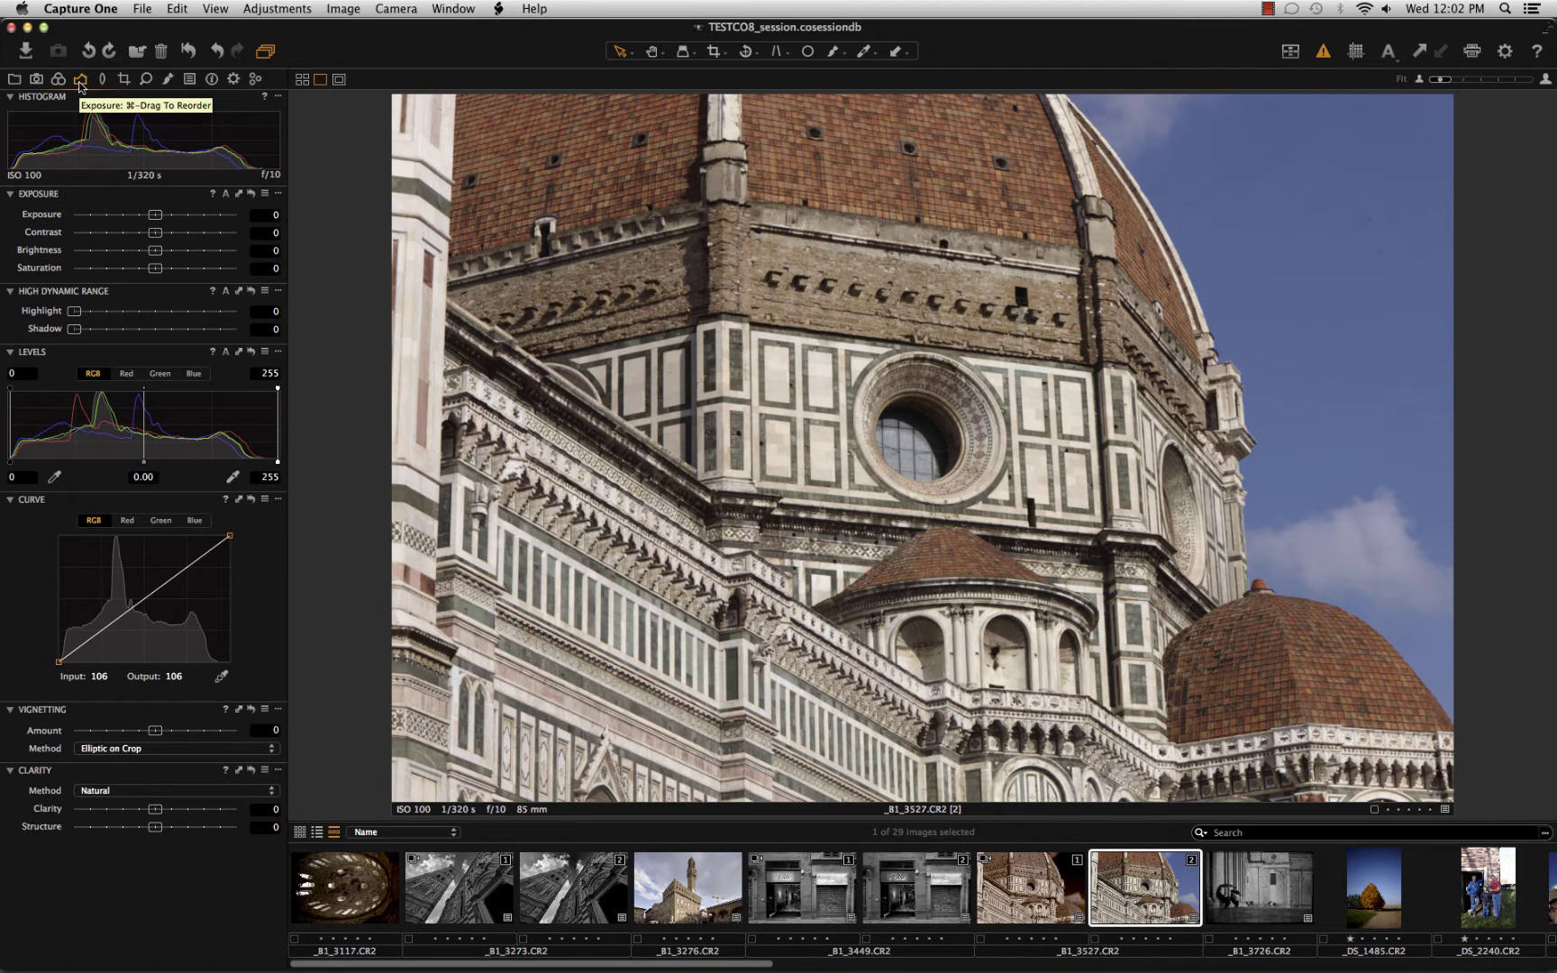
left_click_drag(278, 462, 270, 463)
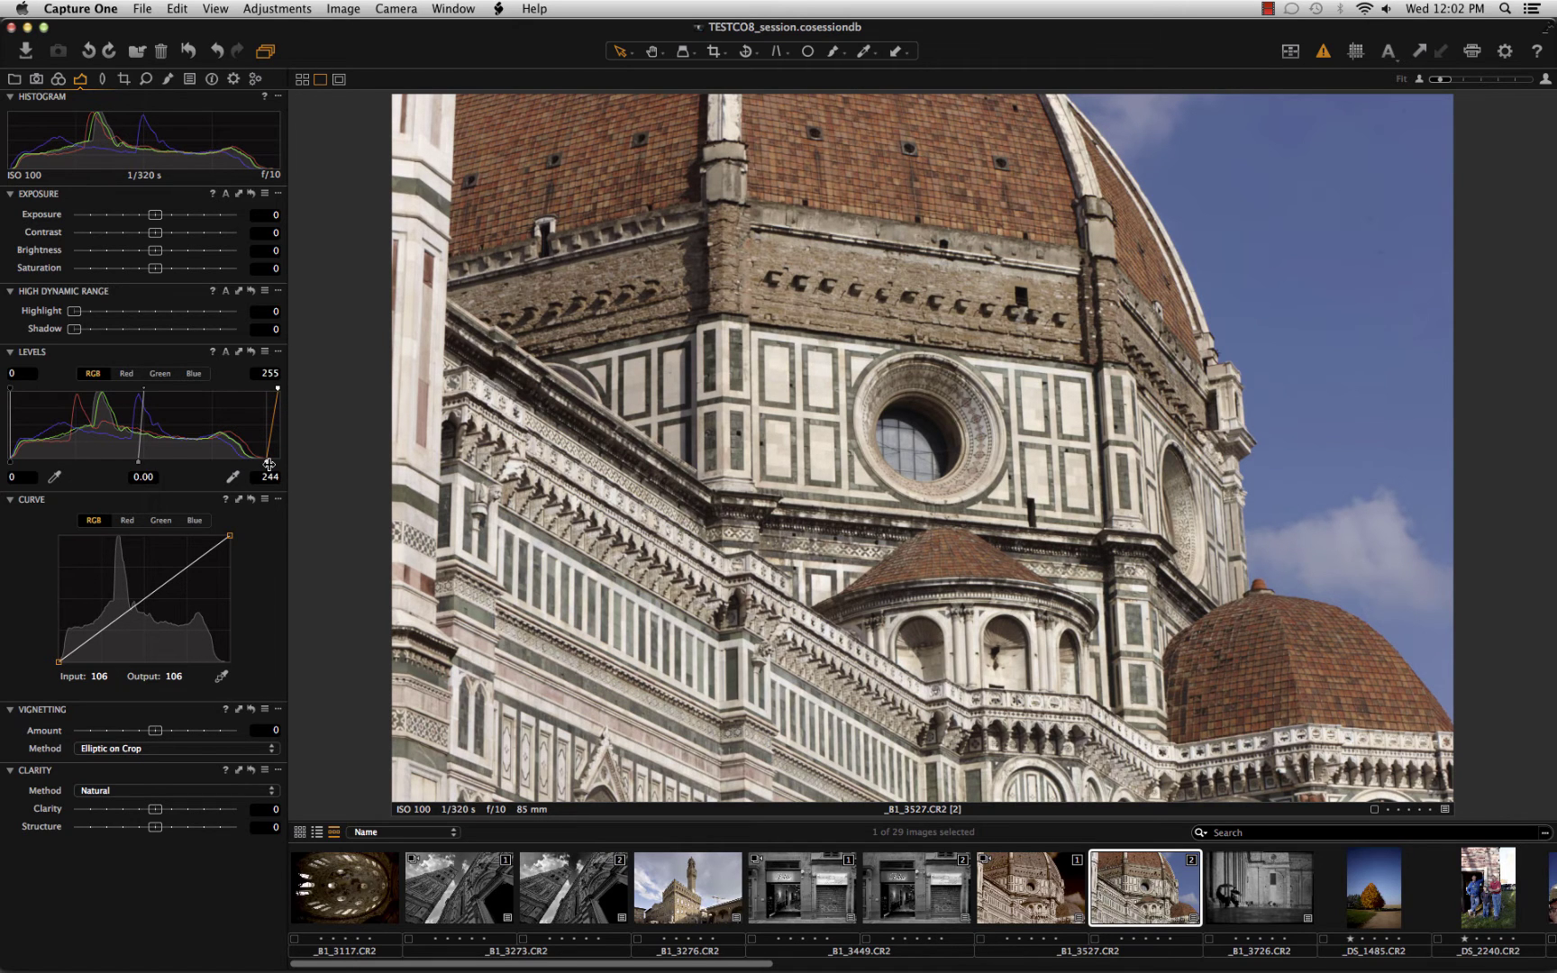
Step: Enable Black & White on the dome photo with Blue at -64 and Red at 36
left_click(59, 81)
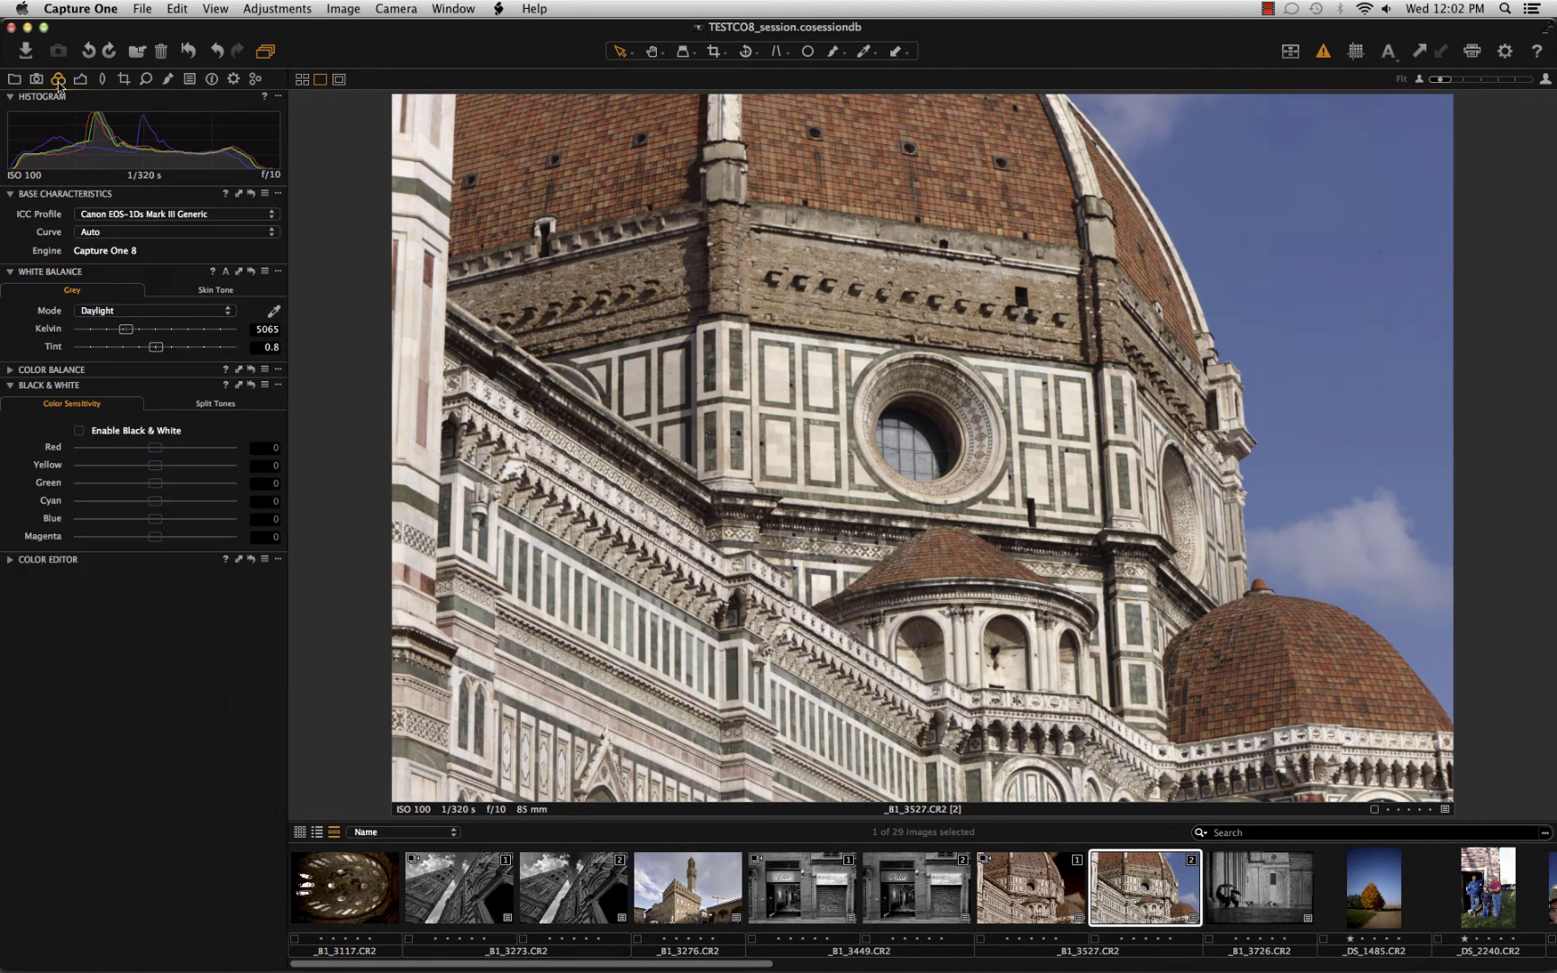
left_click(79, 430)
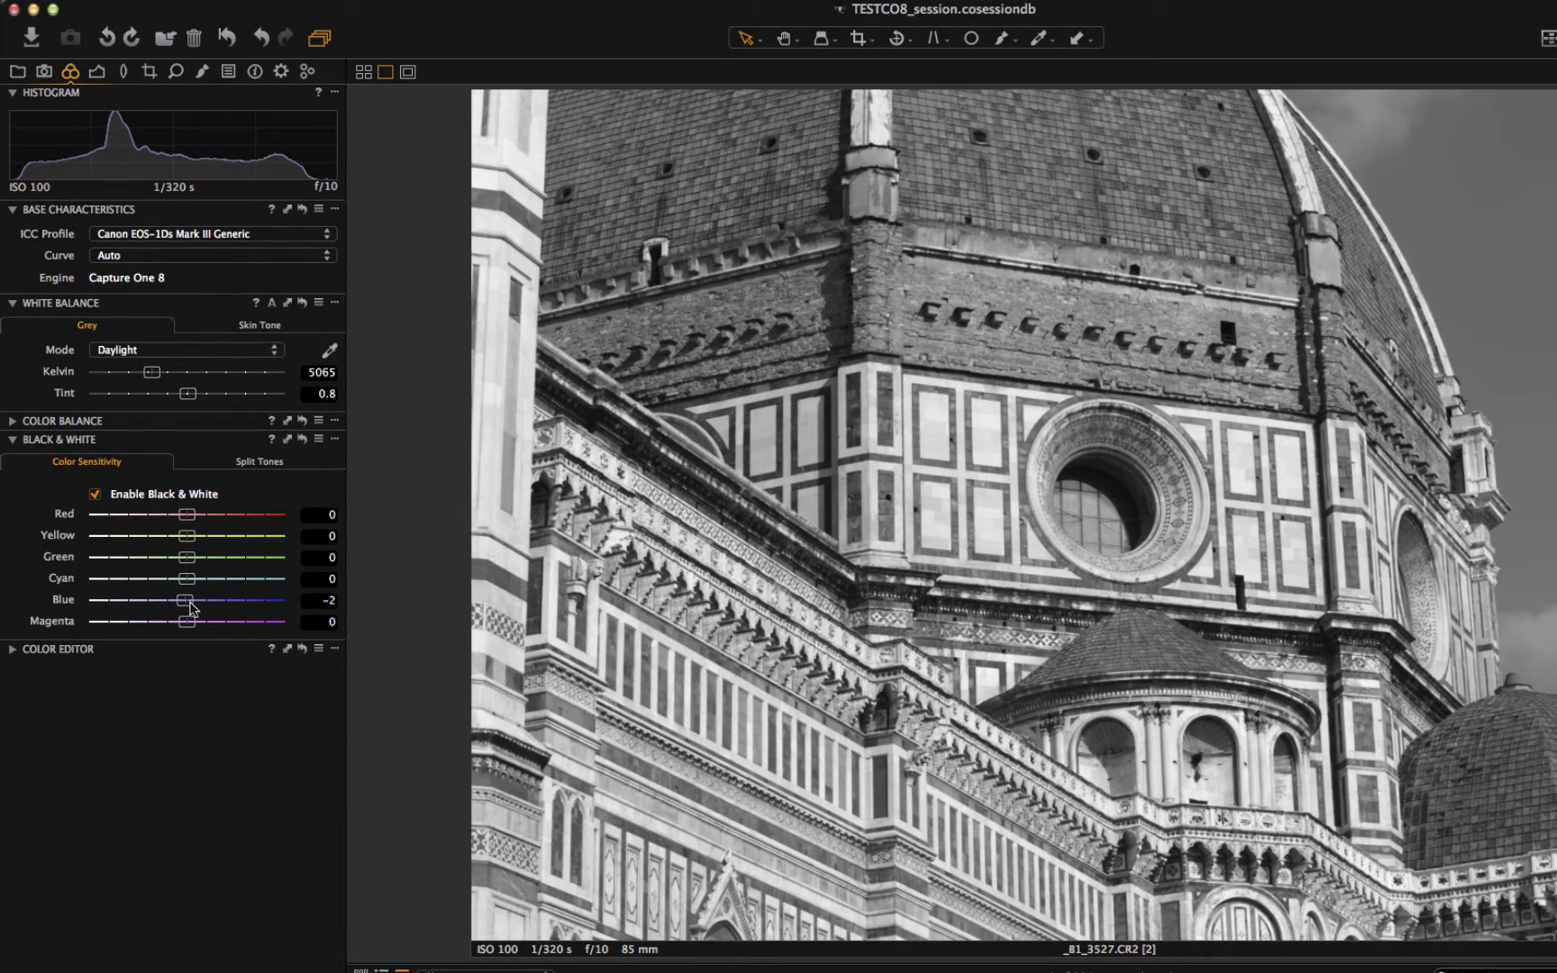
left_click_drag(187, 601, 129, 607)
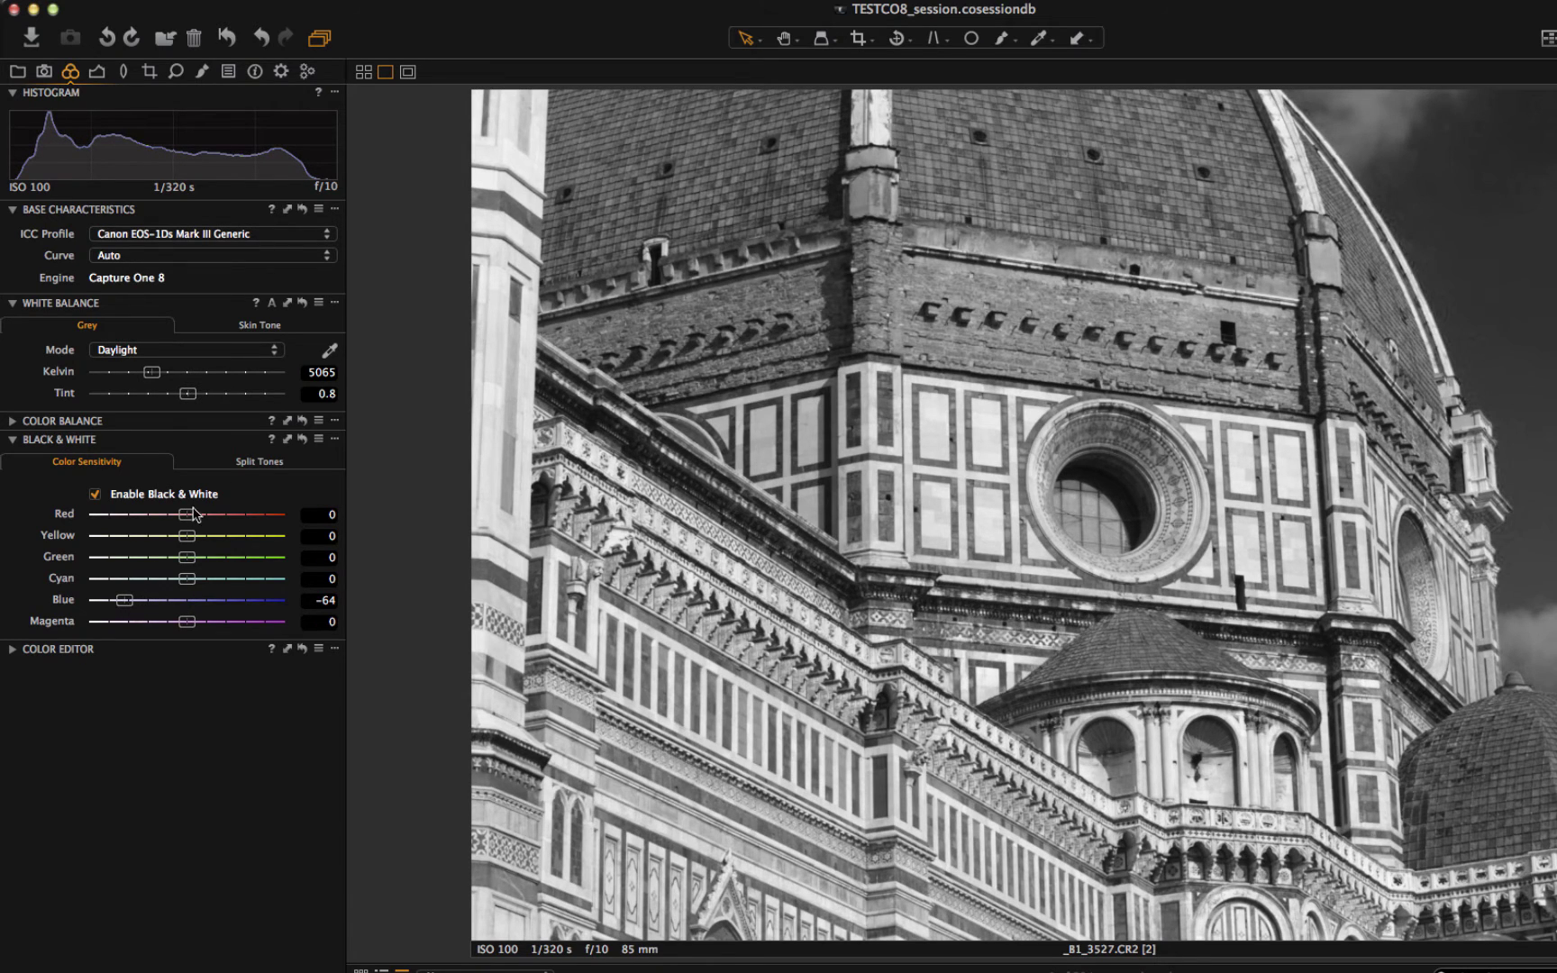
left_click_drag(191, 516, 224, 520)
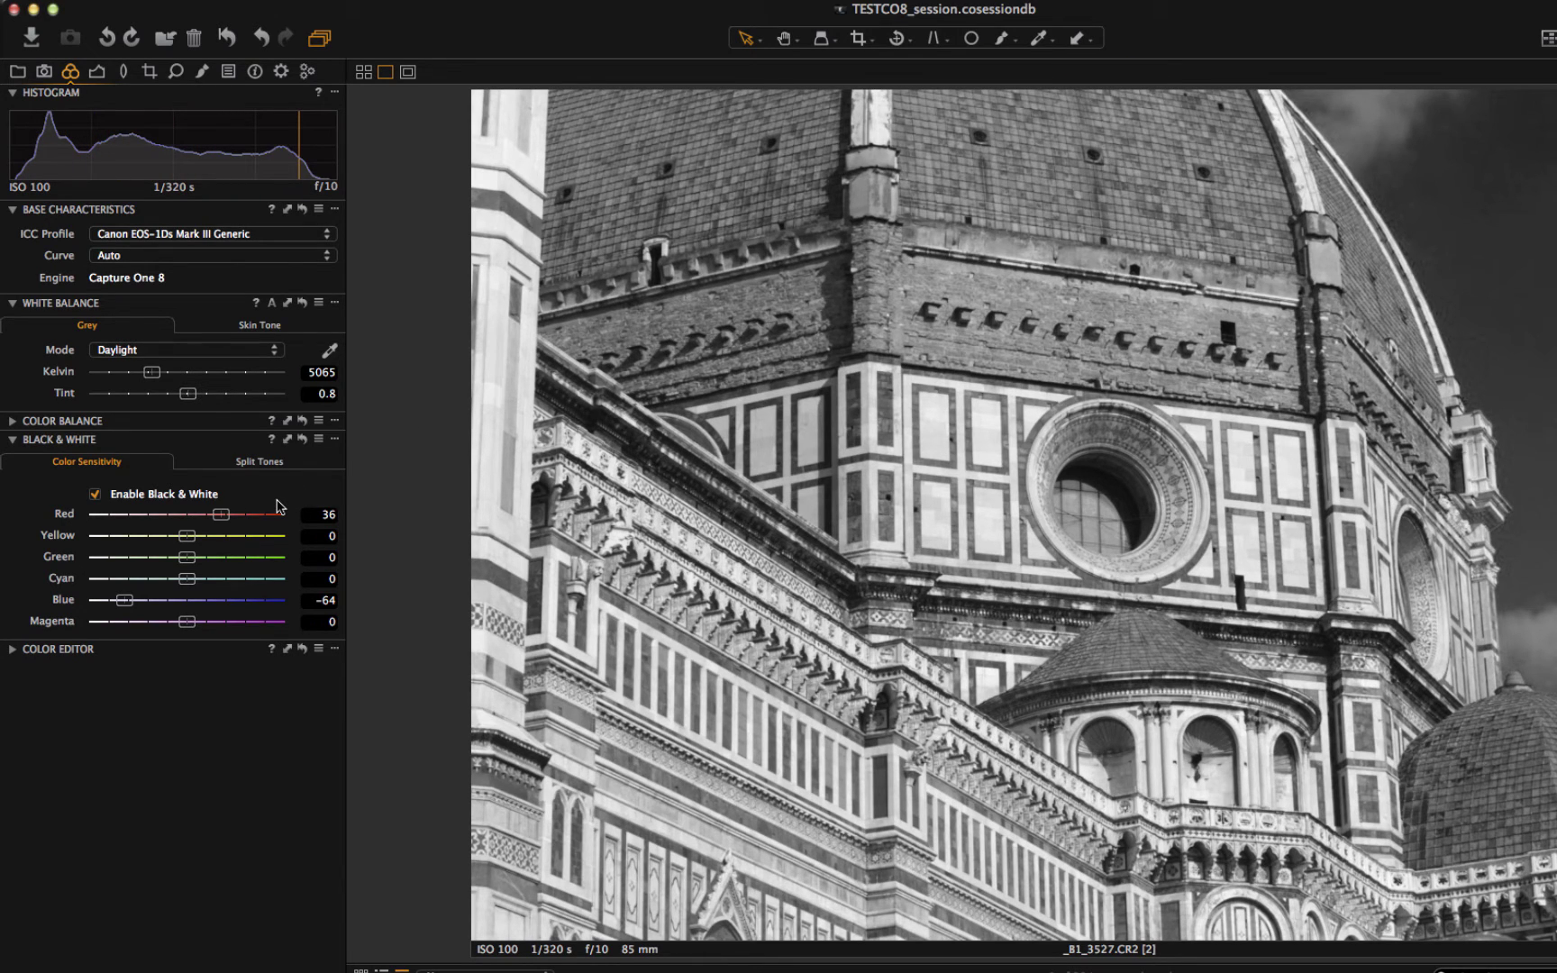
Step: Give the highlights a sepia split tone with Hue 28 and Saturation 23
left_click(242, 464)
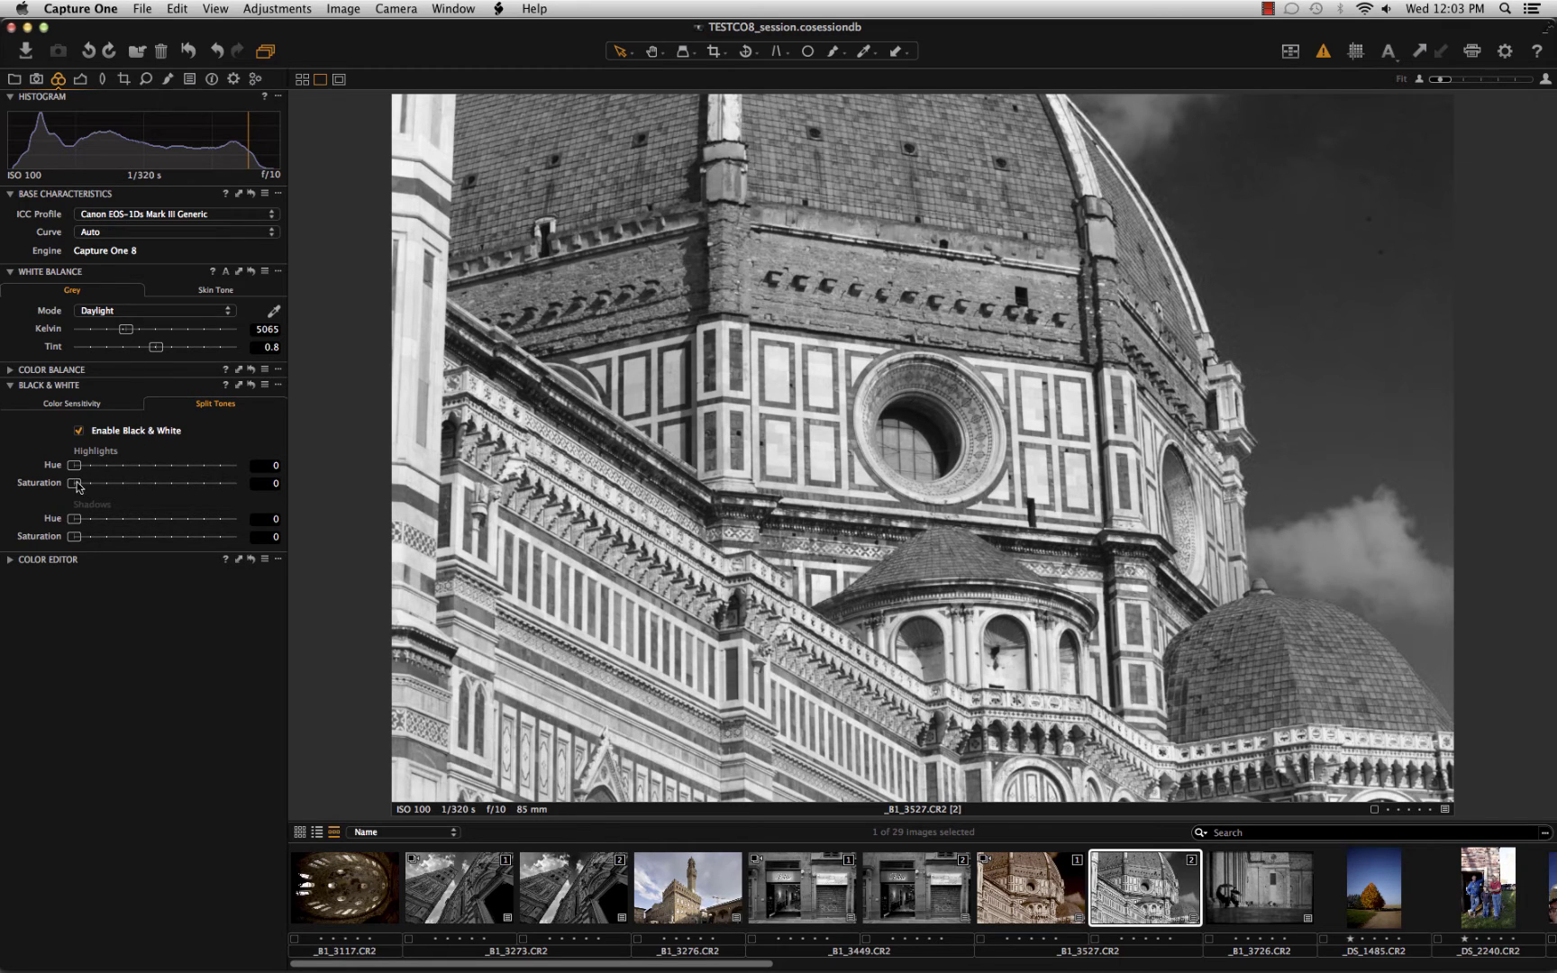
mouse_move(74, 488)
left_mouse_down()
mouse_move(112, 488)
mouse_move(86, 470)
left_mouse_up()
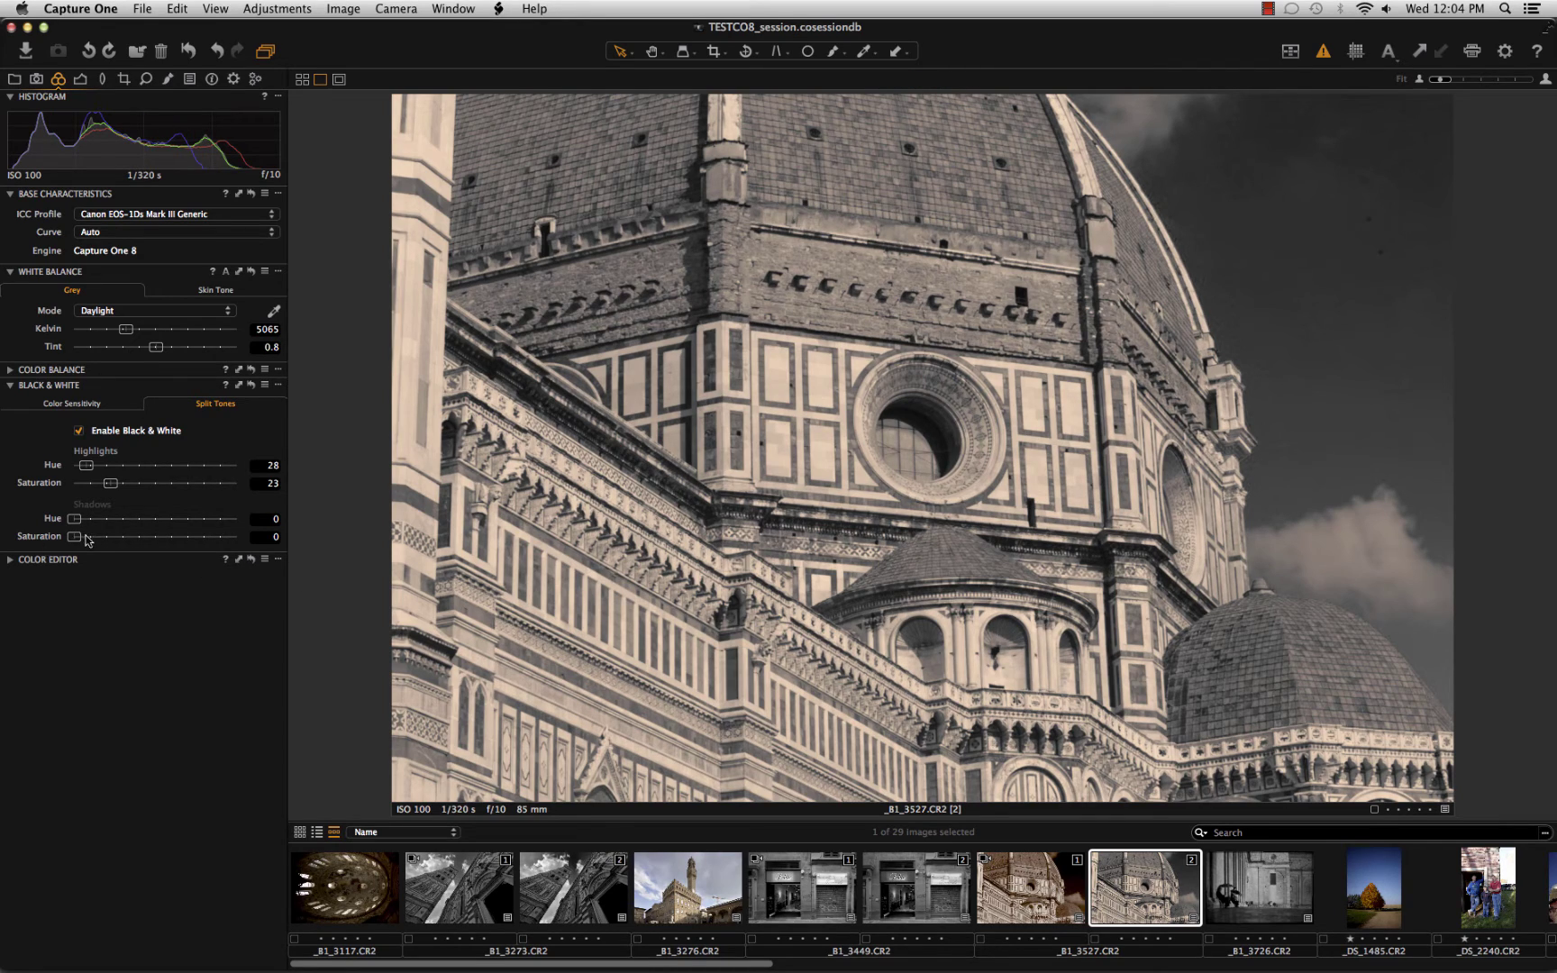
Step: Tone the shadows at hue 28 and saturation 13, and ease highlight saturation down to 7
left_click_drag(75, 520, 79, 521)
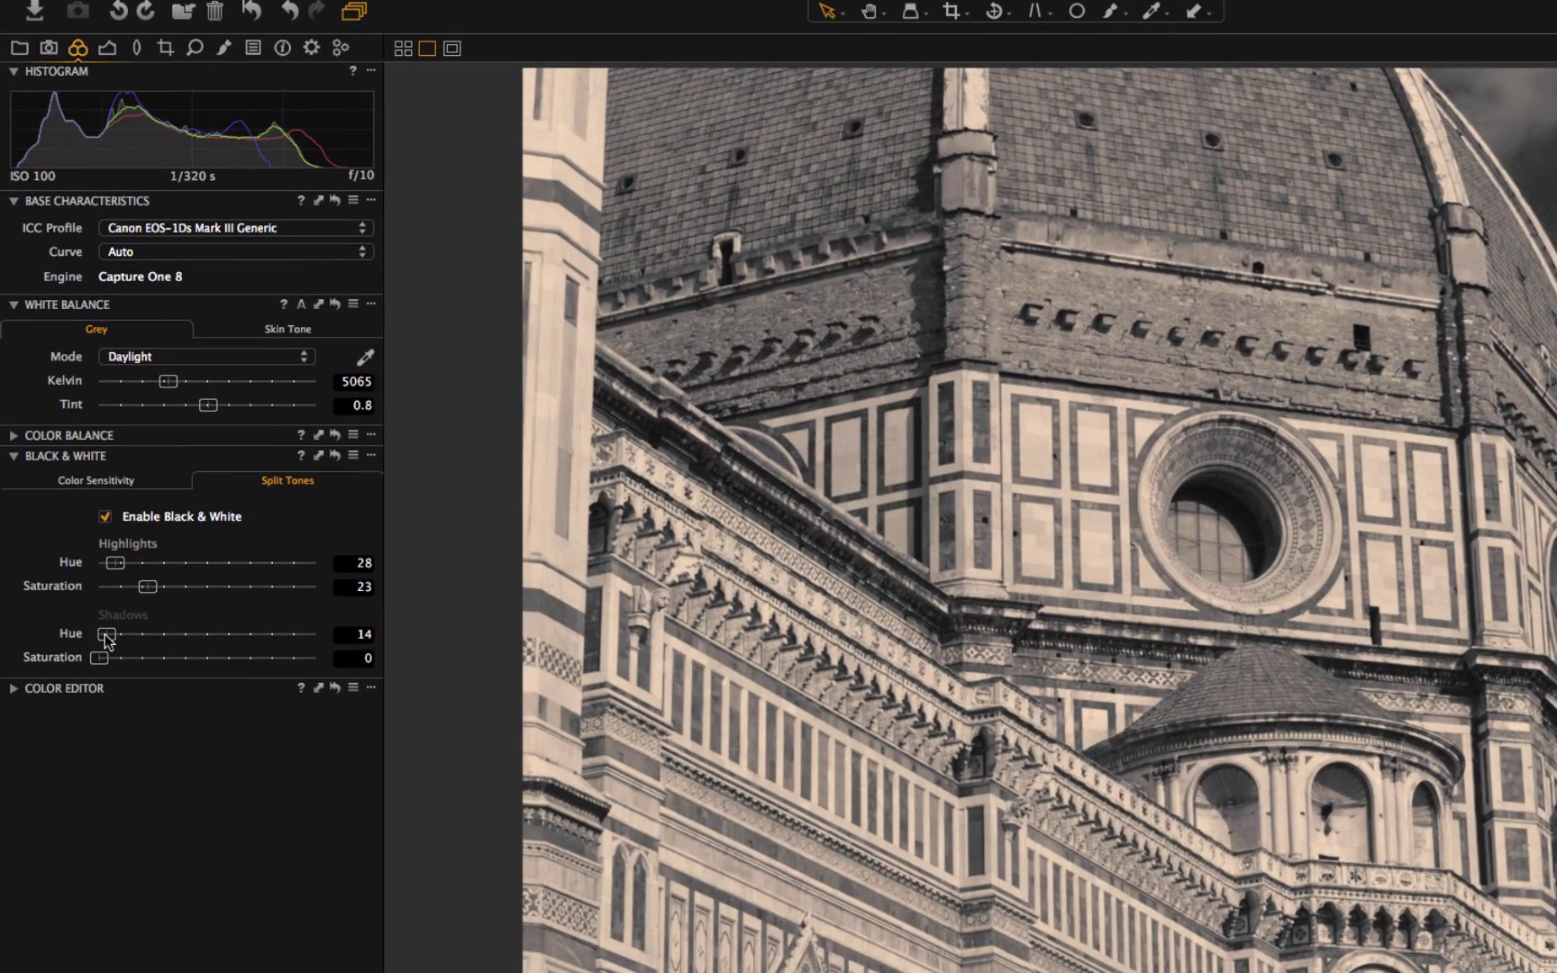
left_click_drag(107, 638, 117, 640)
left_click_drag(105, 662, 164, 667)
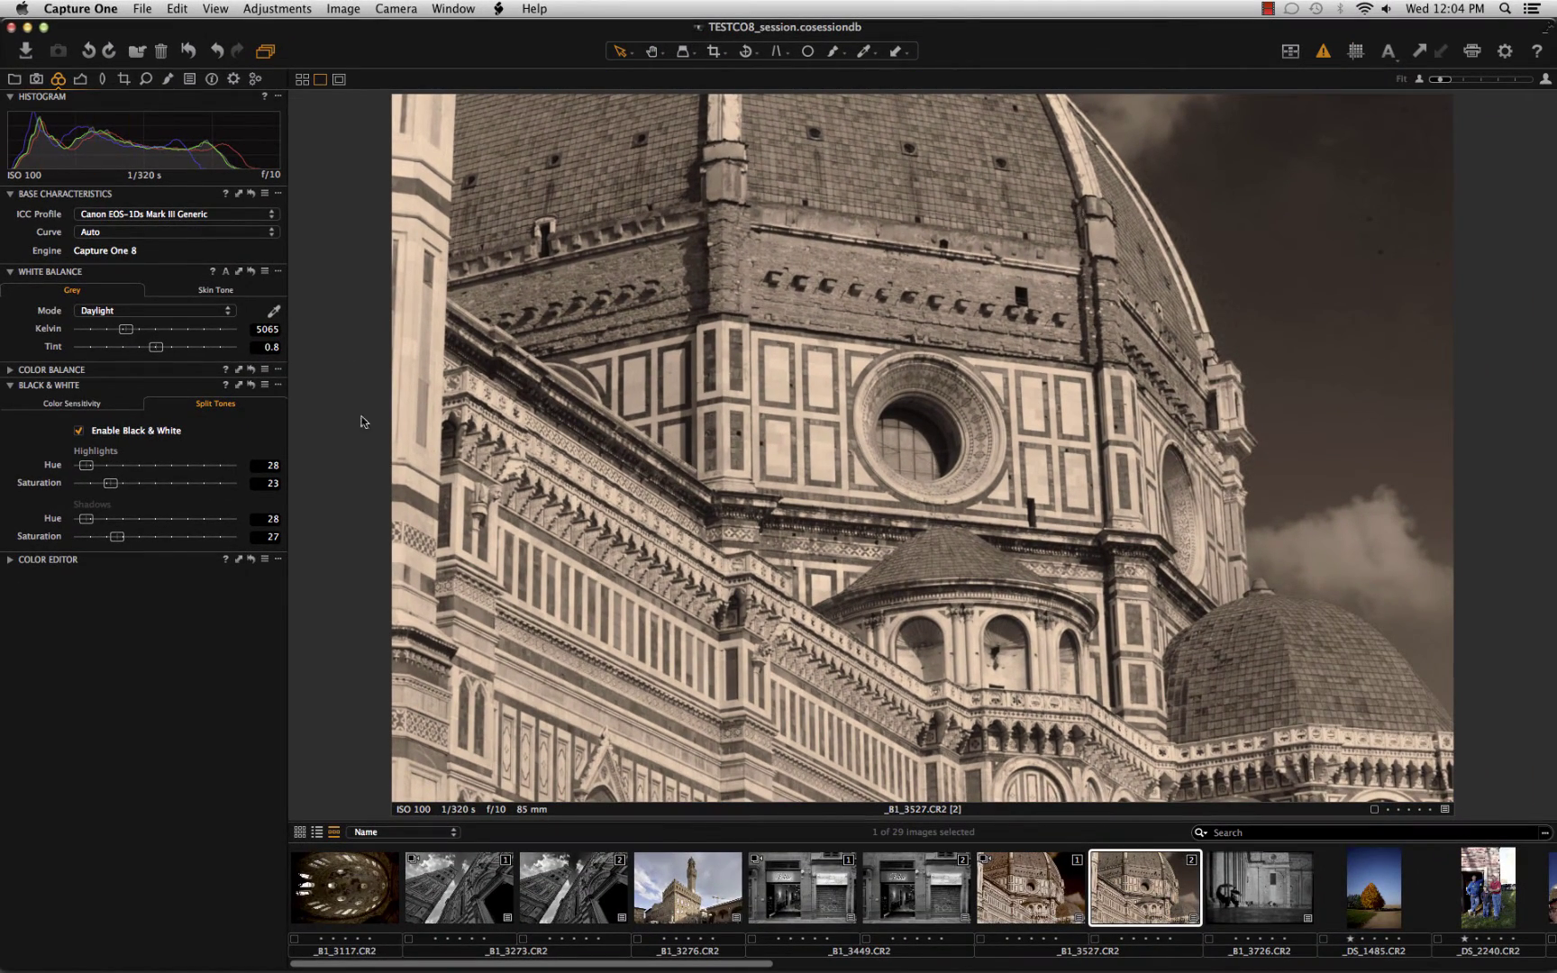
left_click_drag(111, 484, 95, 485)
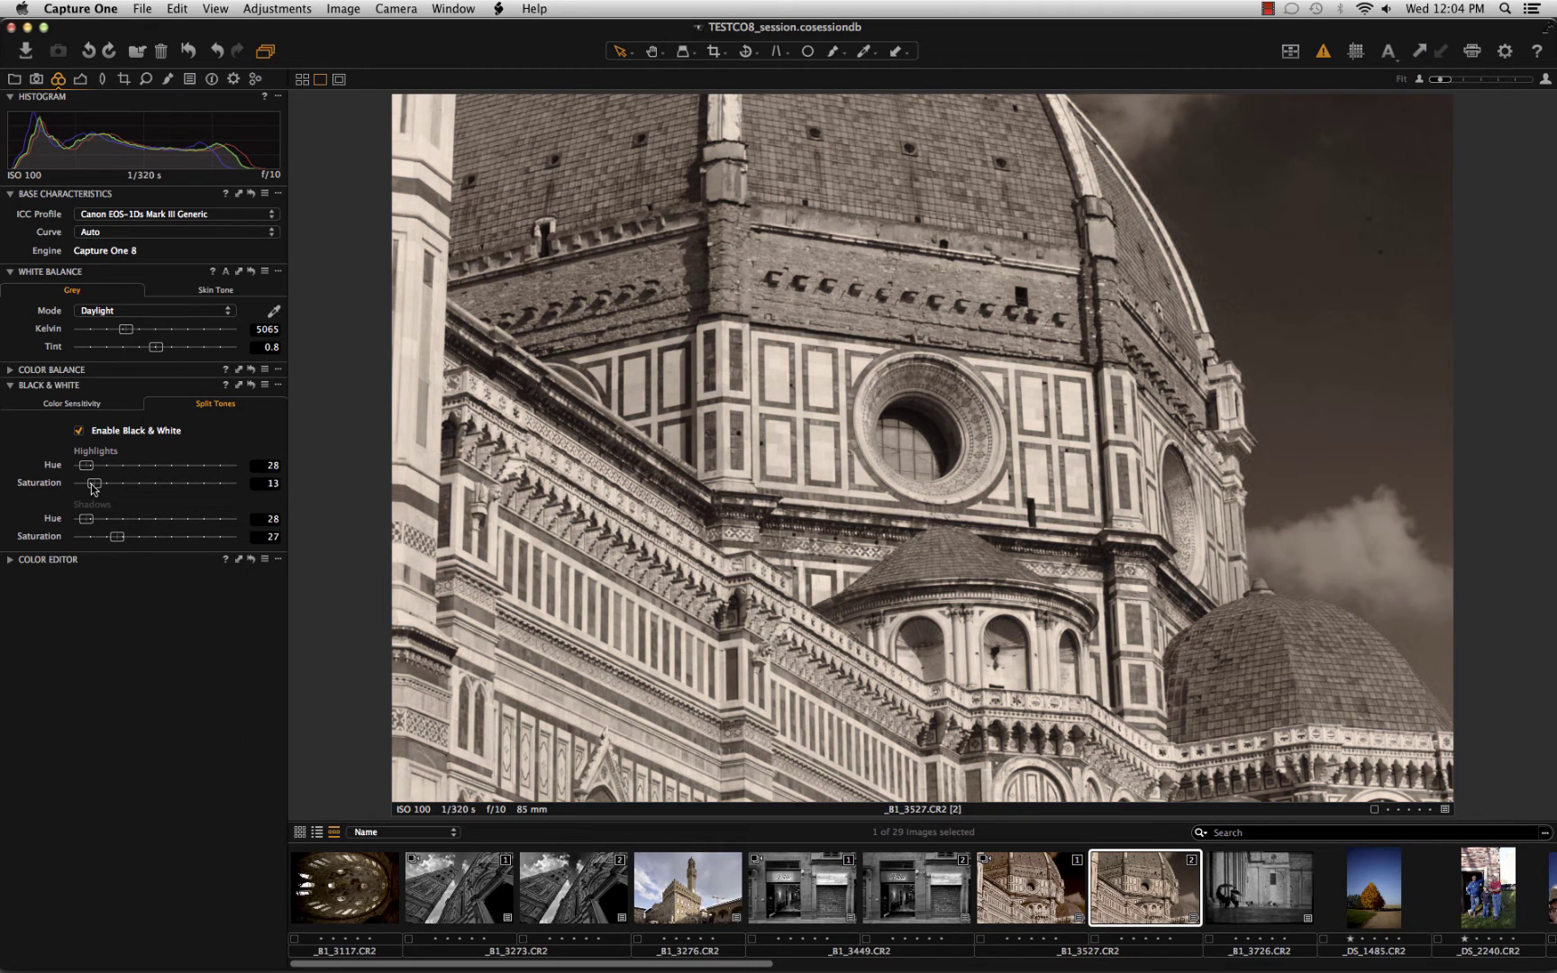
left_click_drag(94, 490, 93, 489)
left_click_drag(94, 485, 81, 490)
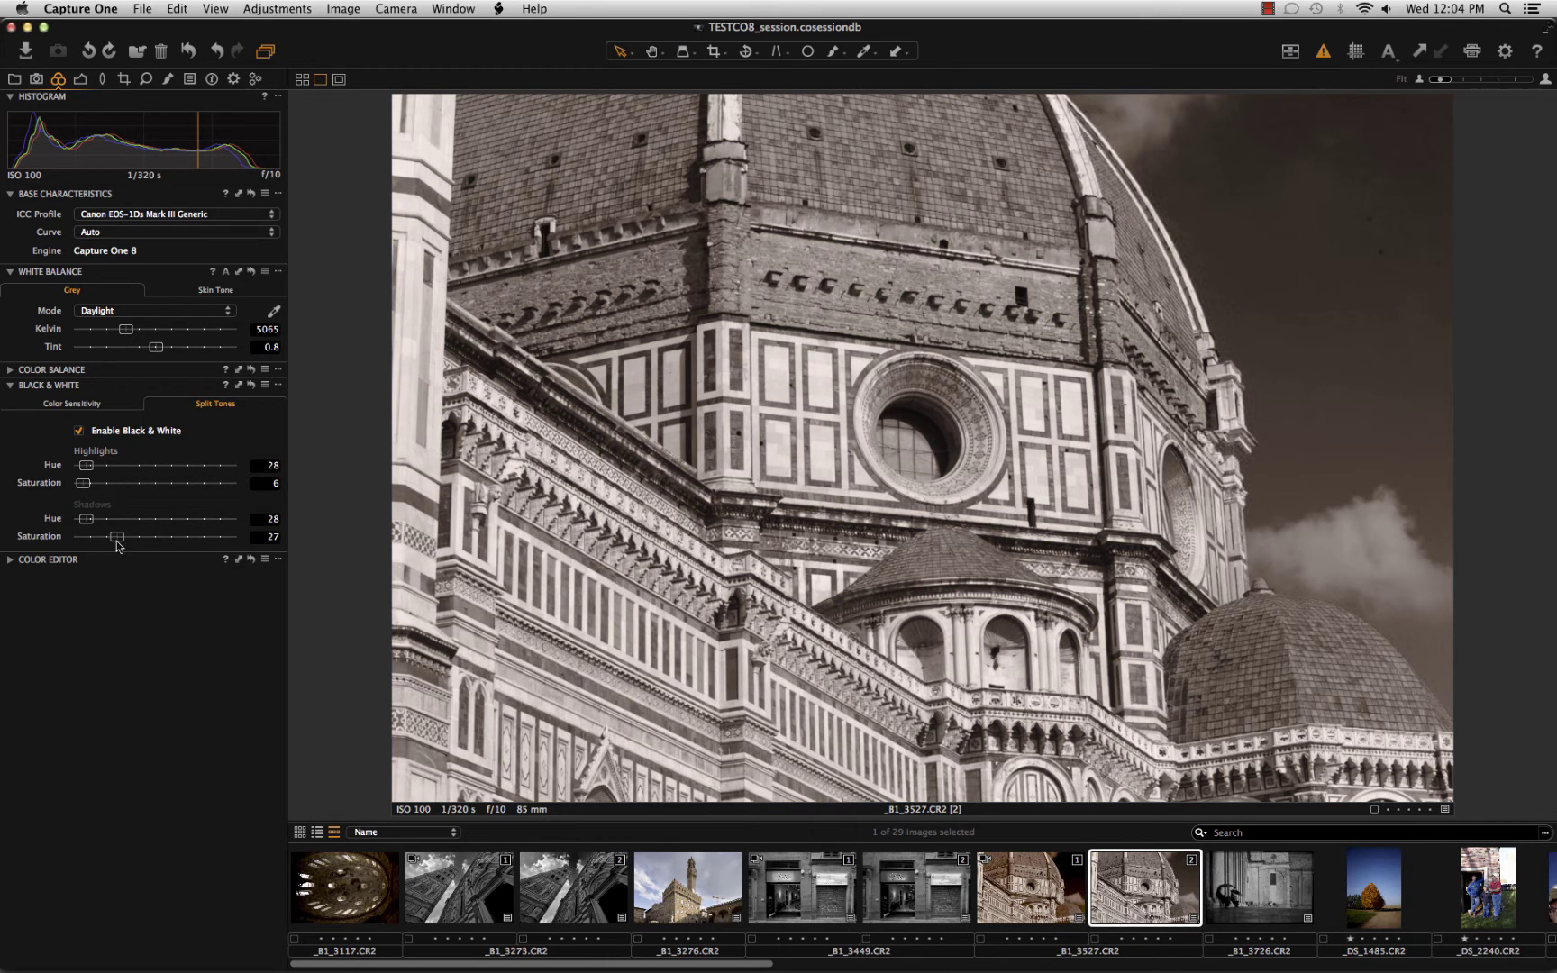
left_click_drag(116, 542, 96, 543)
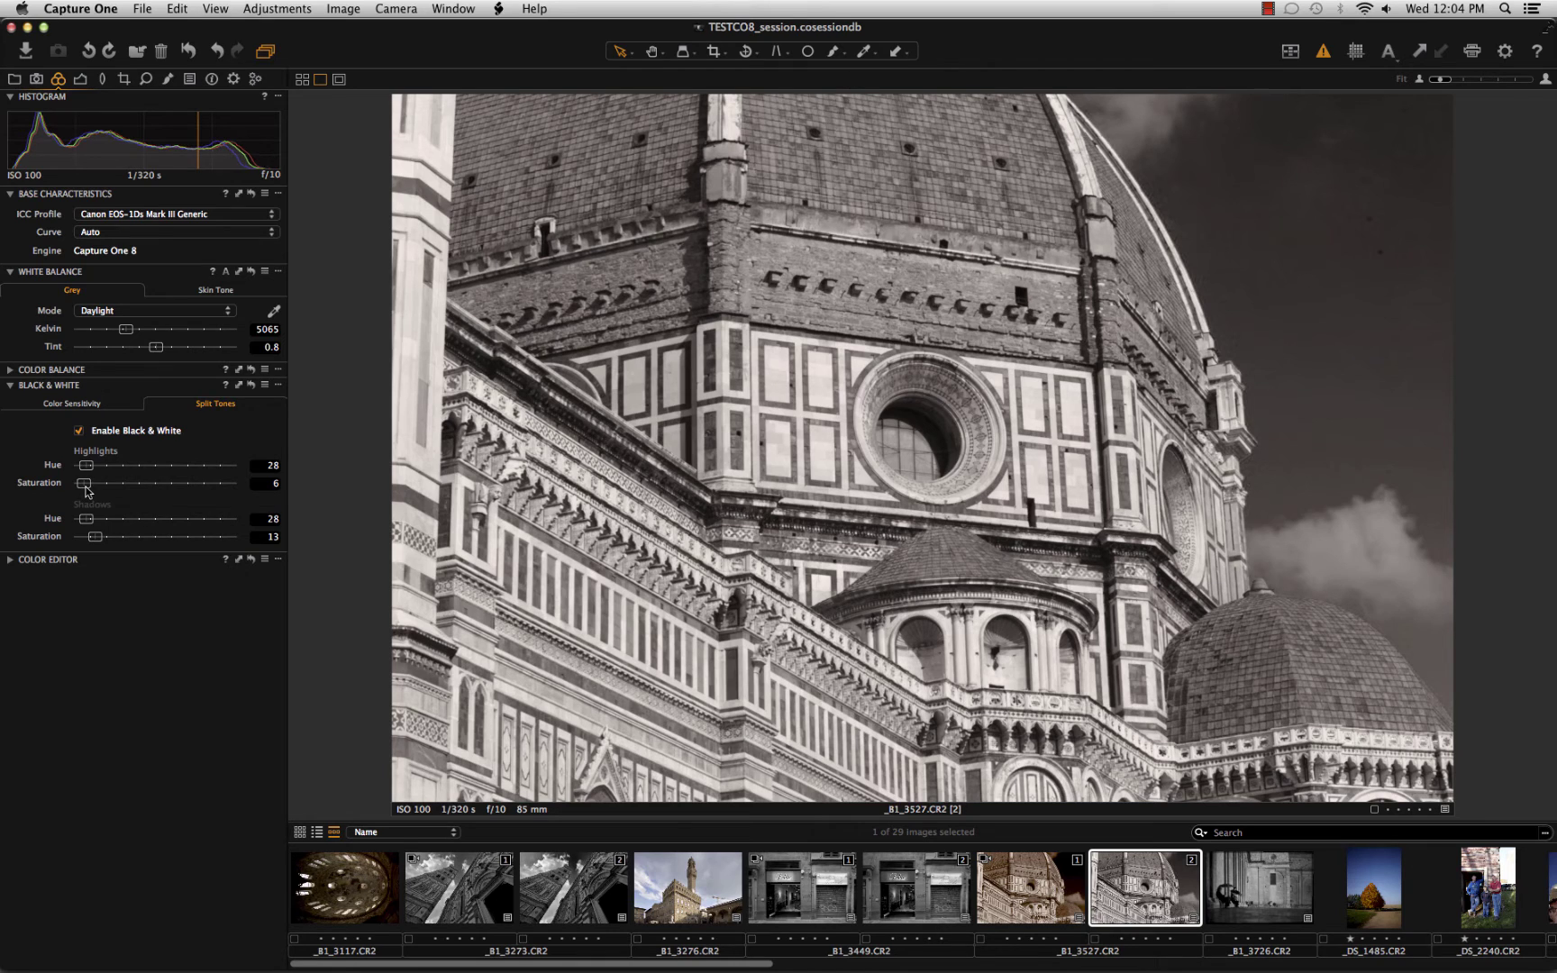
left_click_drag(86, 490, 88, 491)
Step: In the Details tab, try Fine Grain film grain, then switch the grain type to Silver Rich
left_click(146, 79)
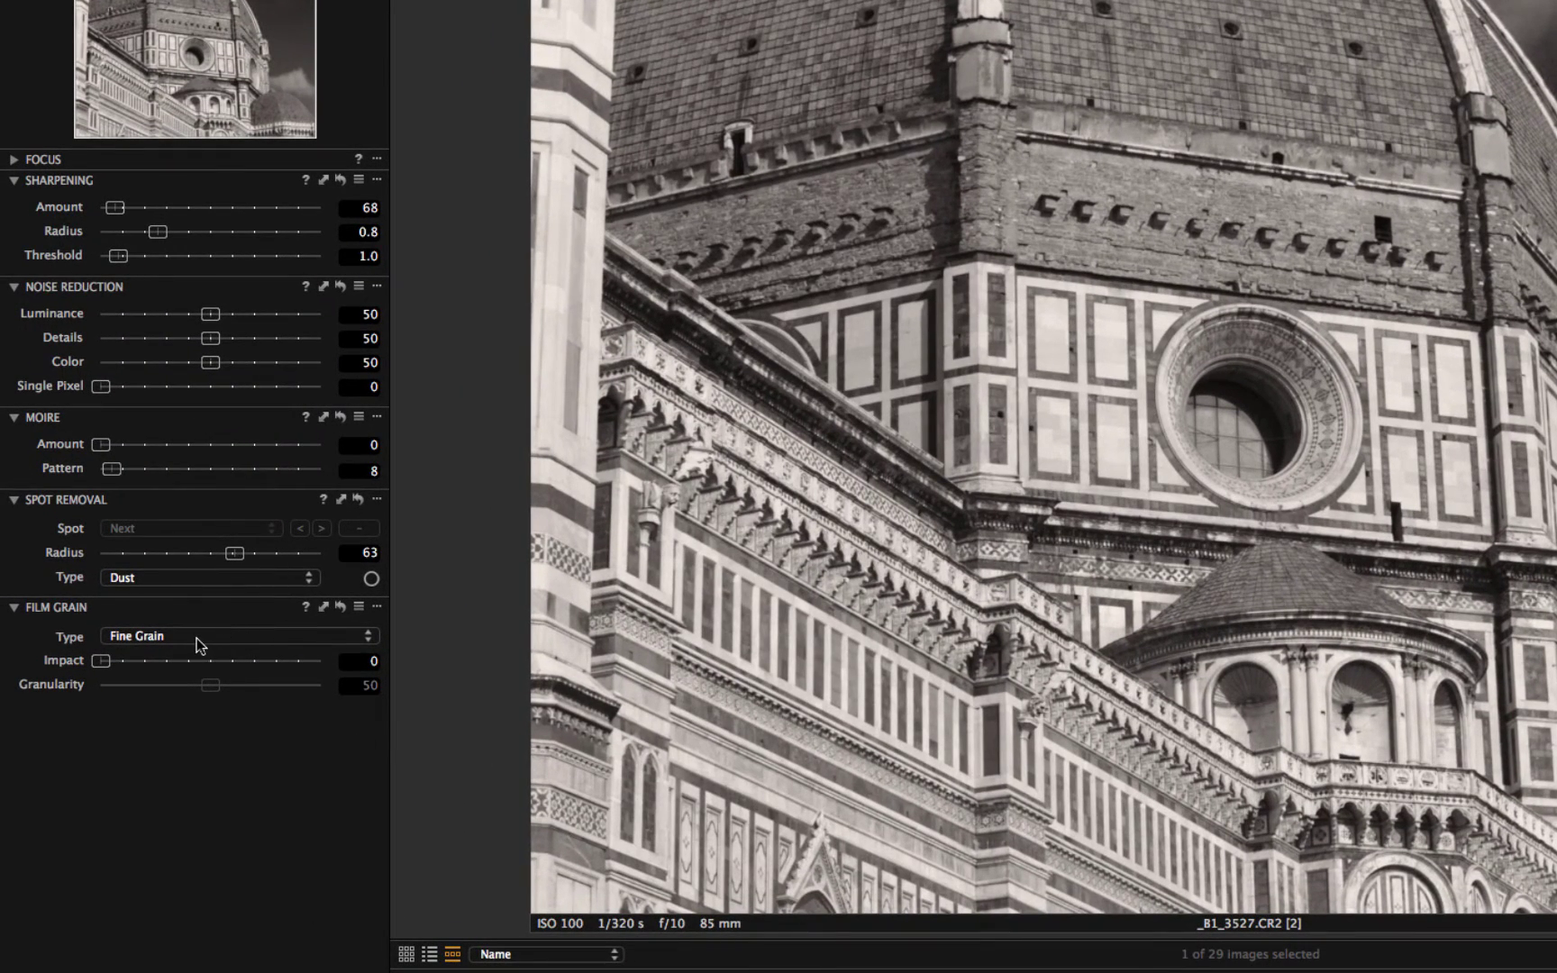
left_click(197, 637)
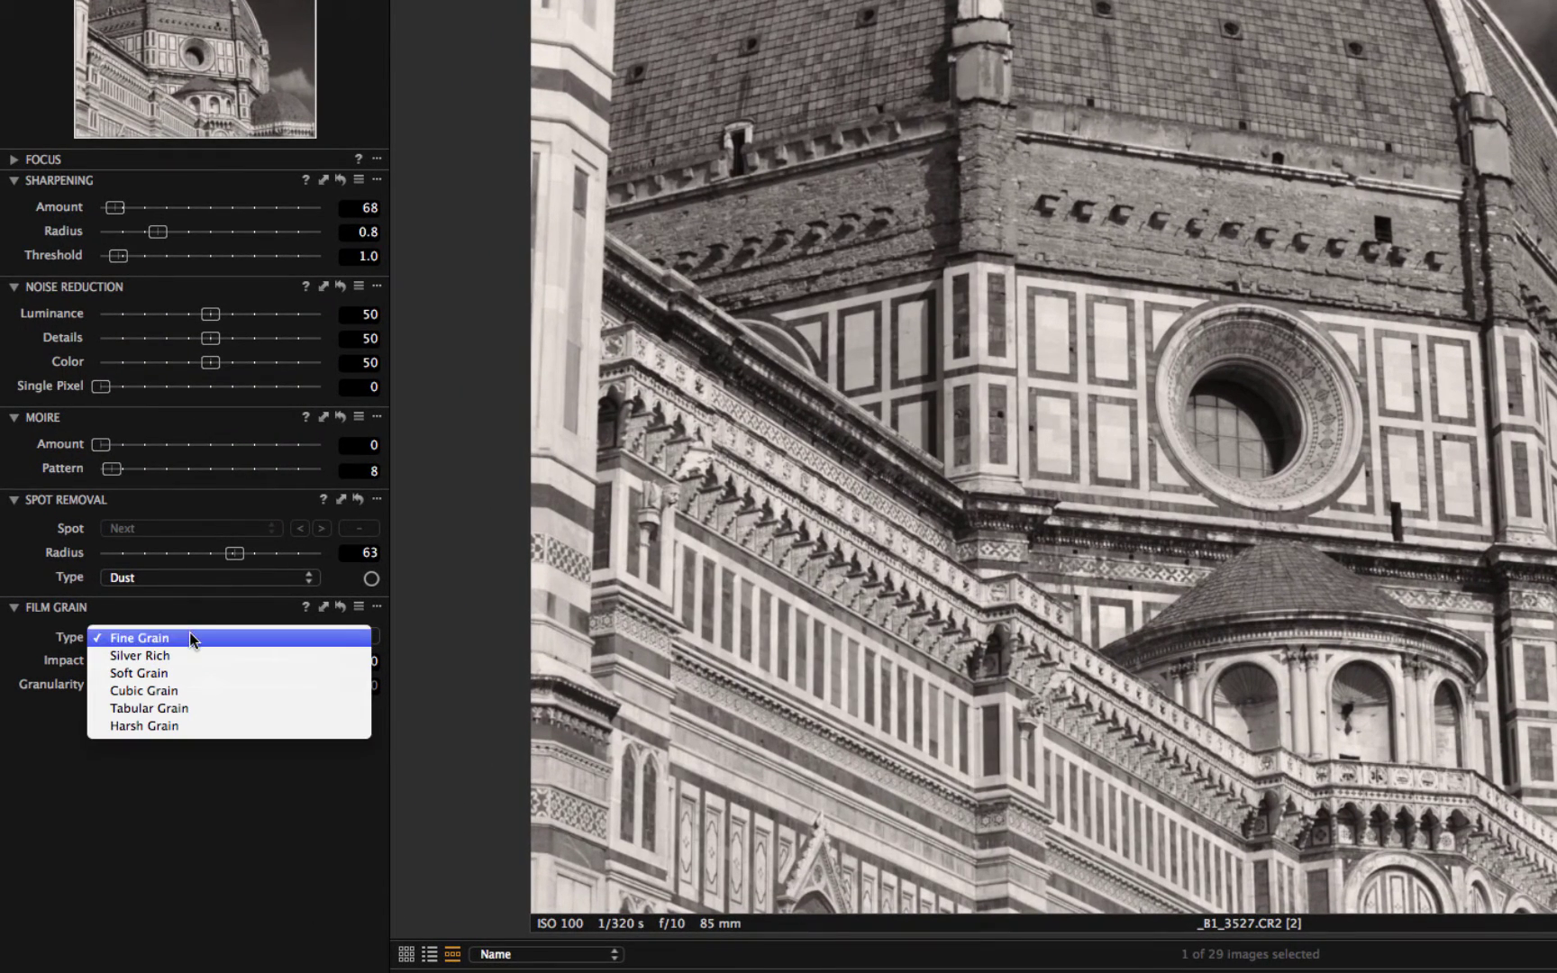
left_click(190, 637)
left_click_drag(106, 663, 179, 671)
left_click(166, 634)
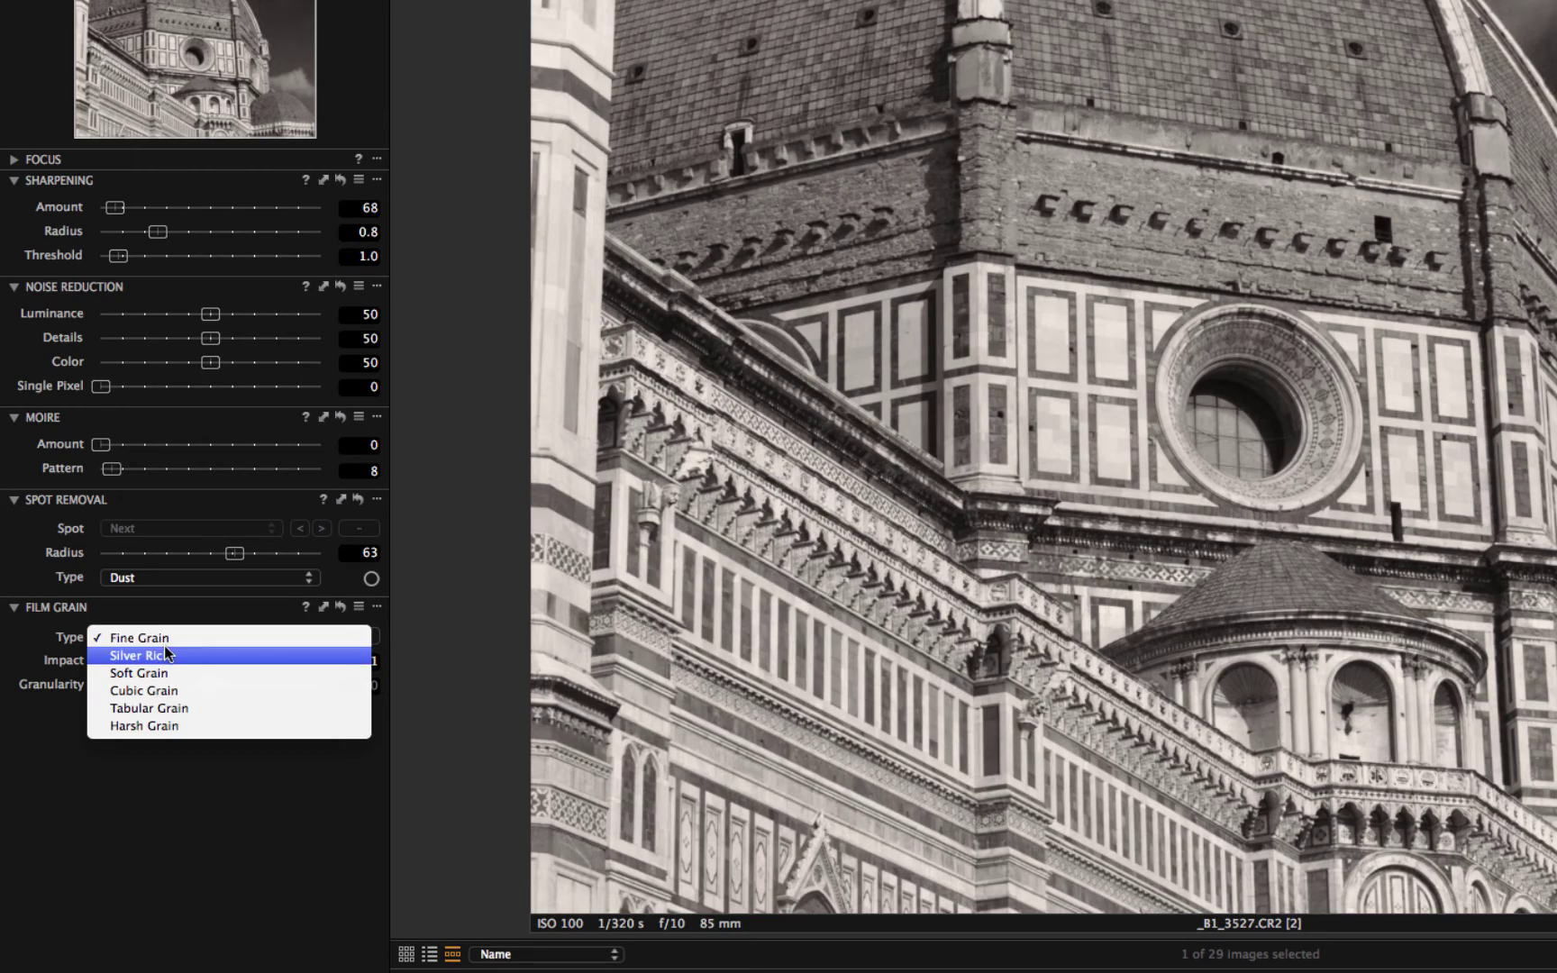
left_click(167, 655)
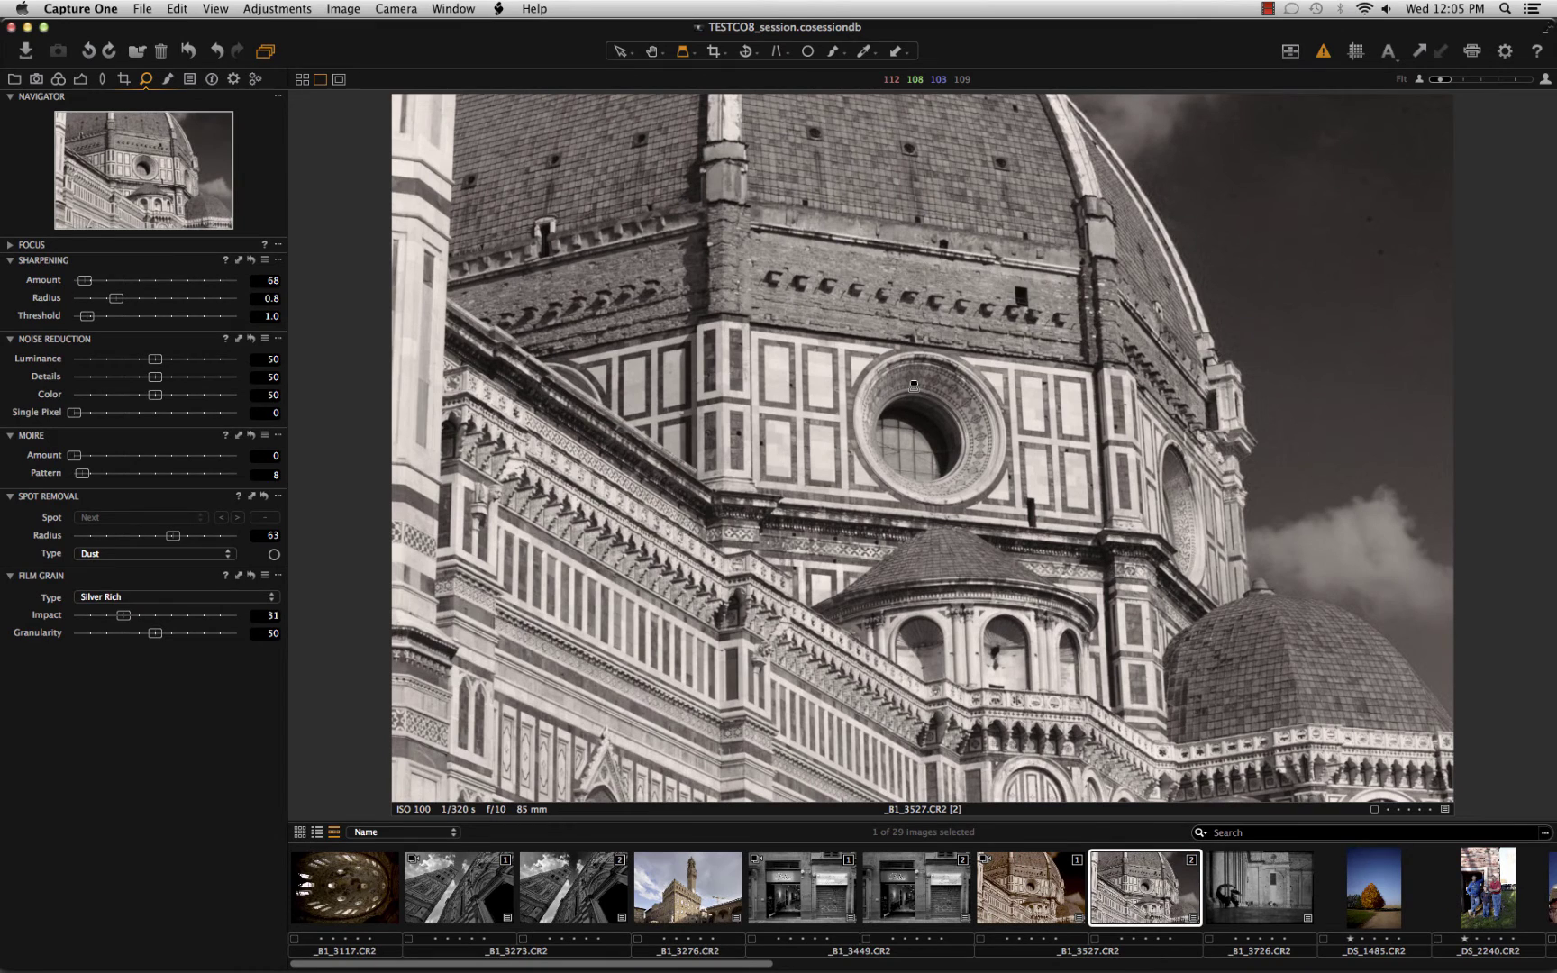
Step: Test Silver Rich grain at Impact 89 with the Loupe across the dome and sky, then reset Impact to 0
left_click(914, 386)
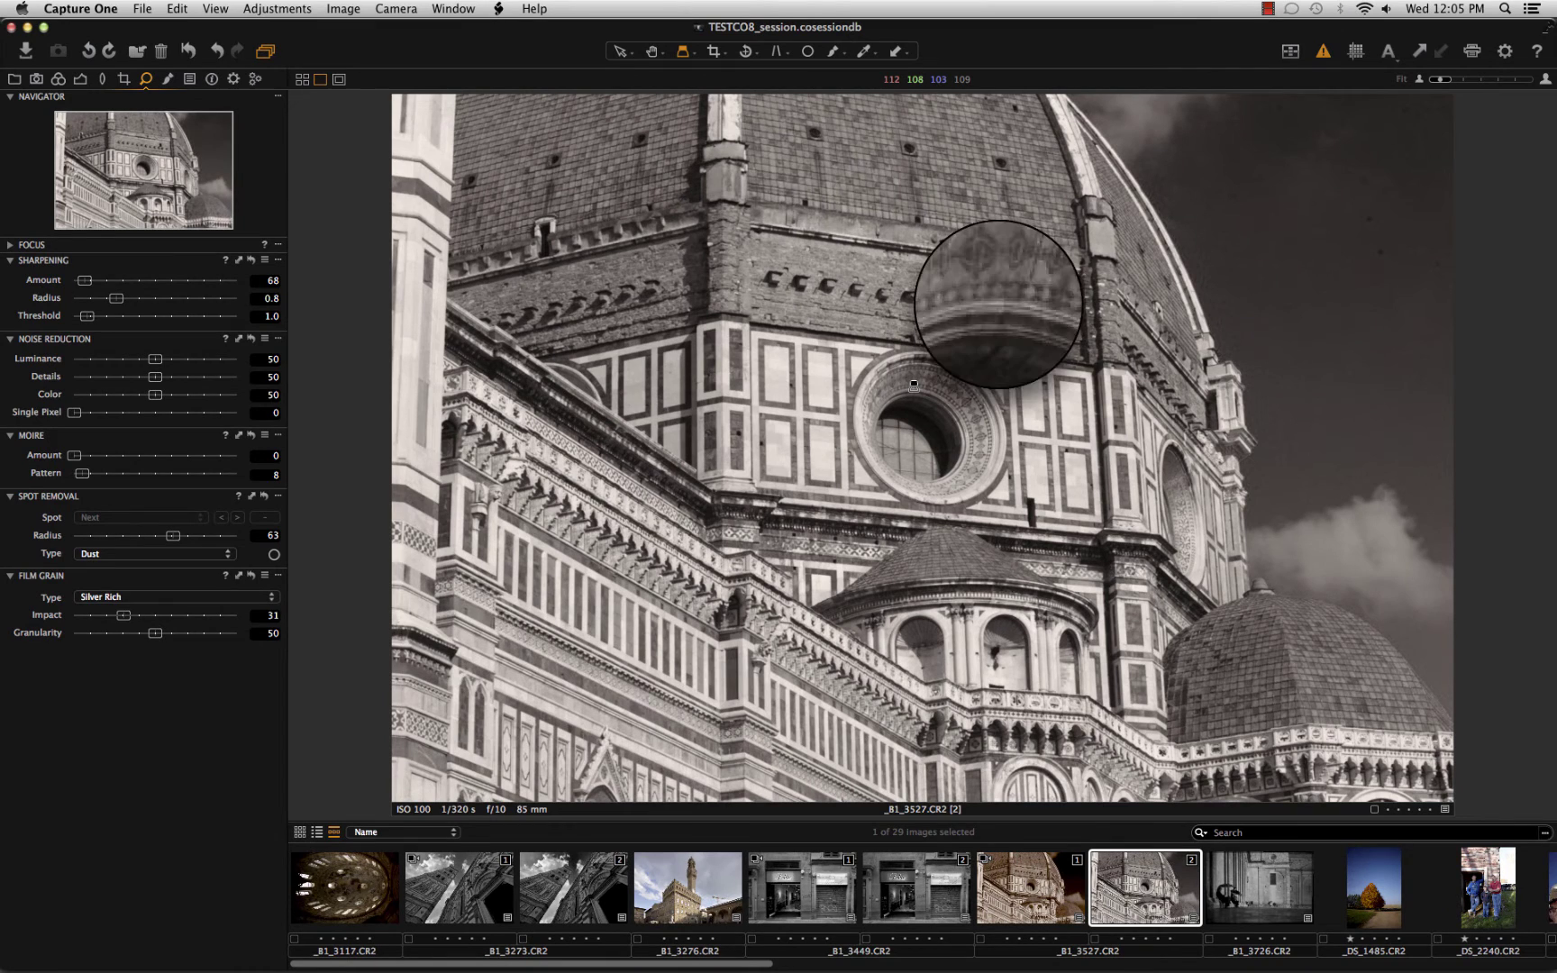
left_click_drag(914, 385, 1214, 317)
left_click_drag(128, 618, 221, 617)
left_click_drag(1245, 263, 1200, 293)
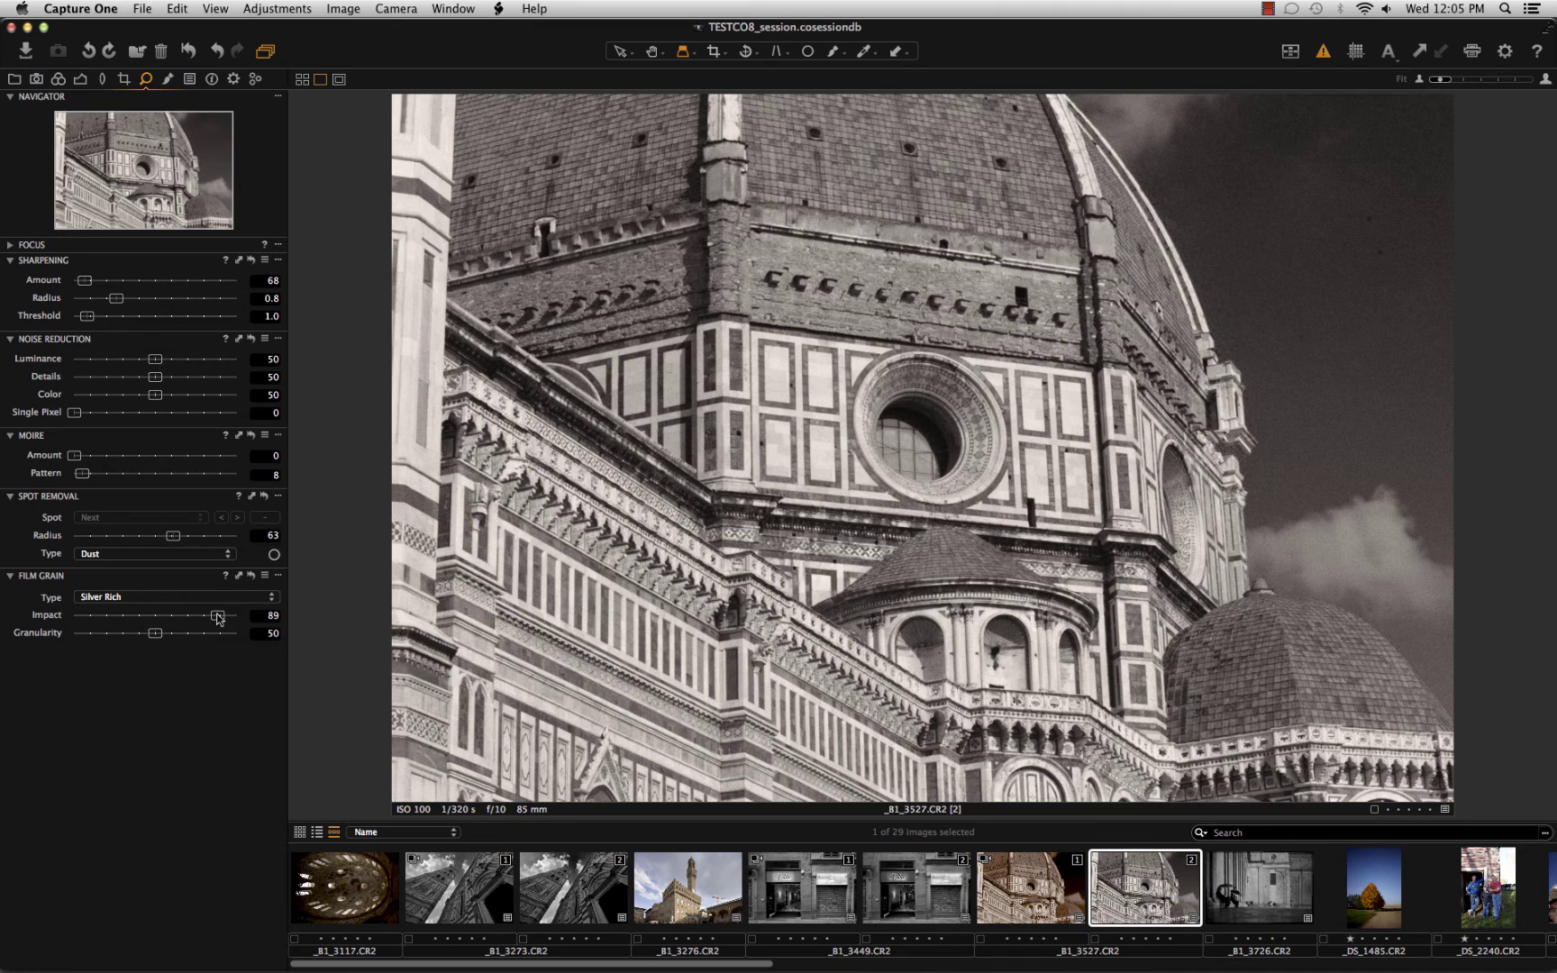
left_click_drag(217, 615, 94, 623)
left_click(121, 598)
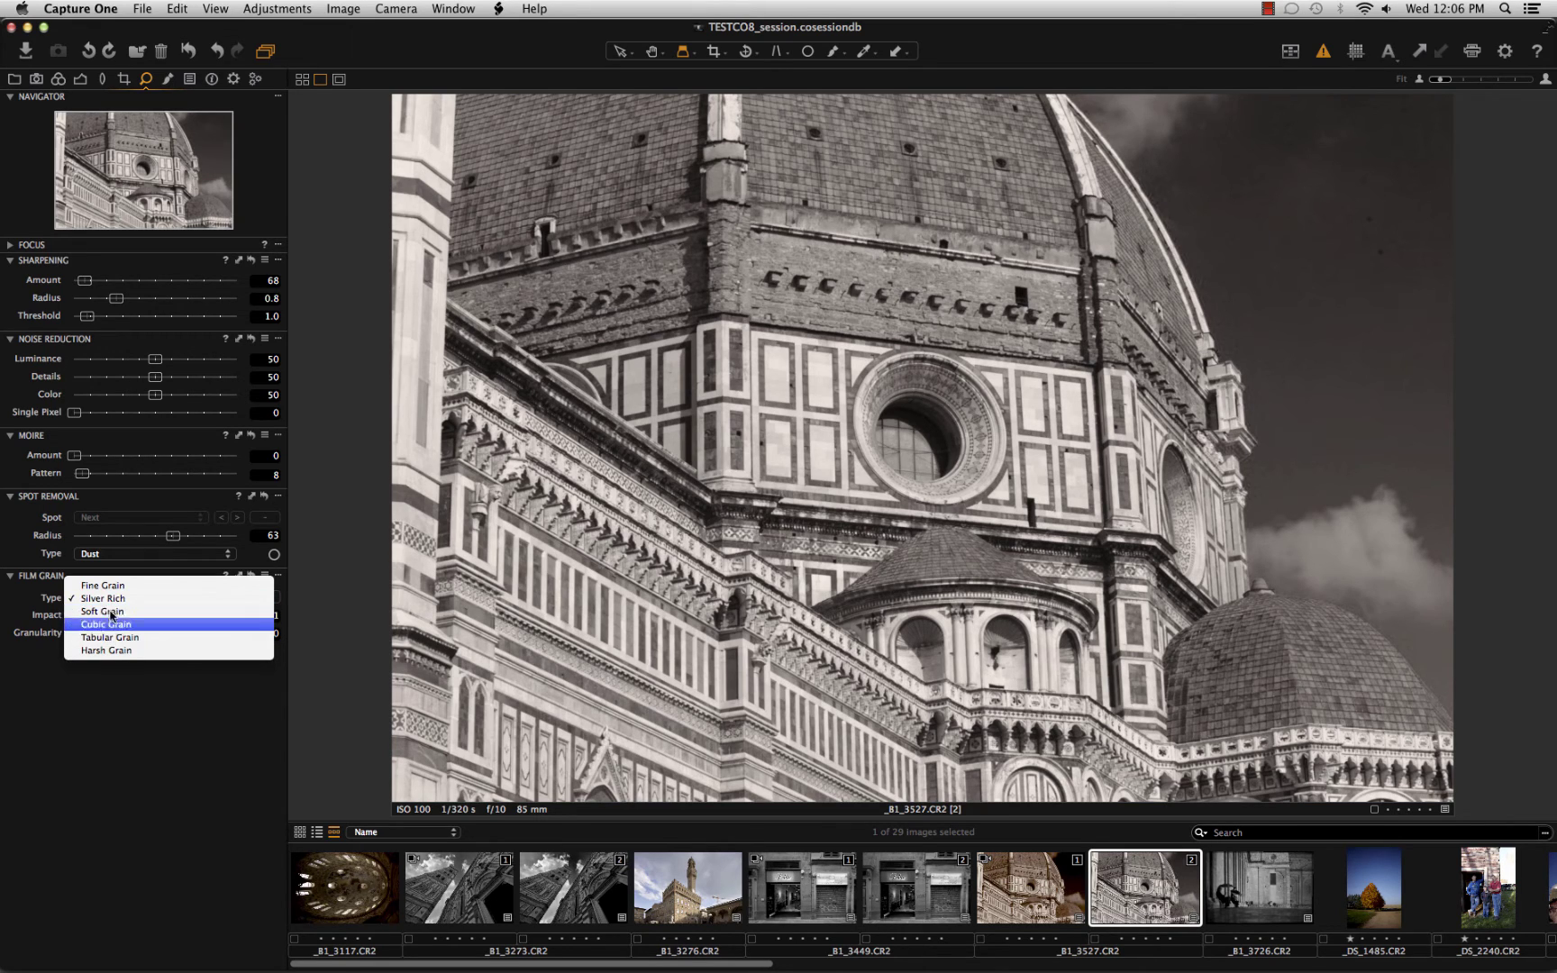
Step: Switch the film grain to Harsh Grain at Impact 65, checking the sky texture with the Loupe
left_click(107, 650)
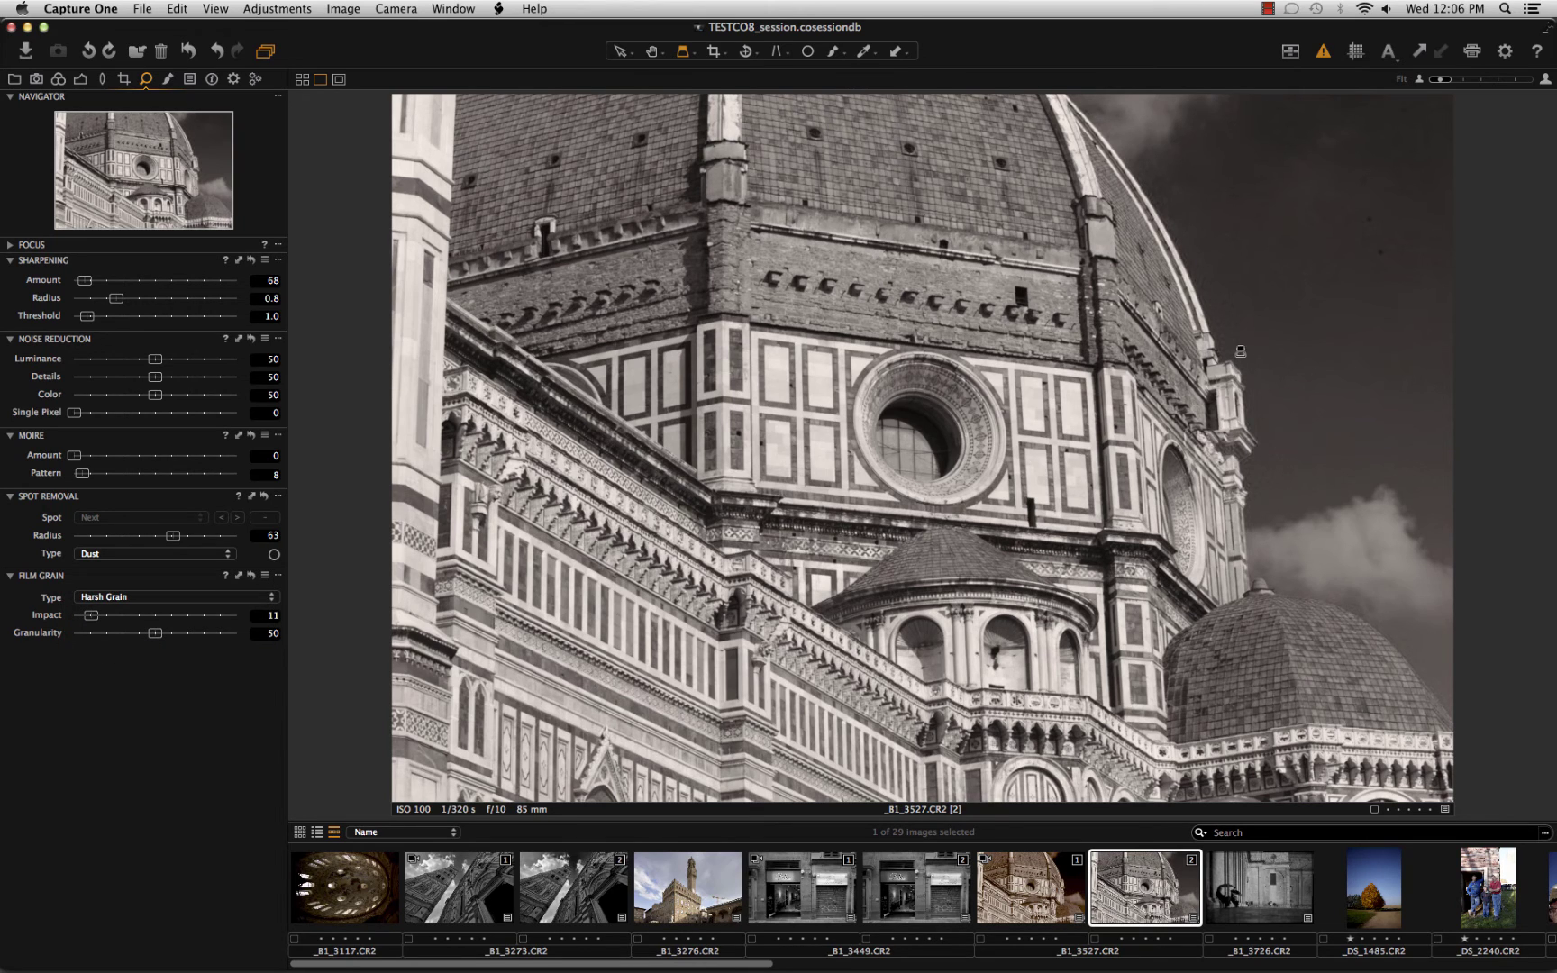
left_click_drag(1248, 303, 1247, 311)
left_click_drag(90, 615, 179, 615)
left_click_drag(1270, 351, 1246, 359)
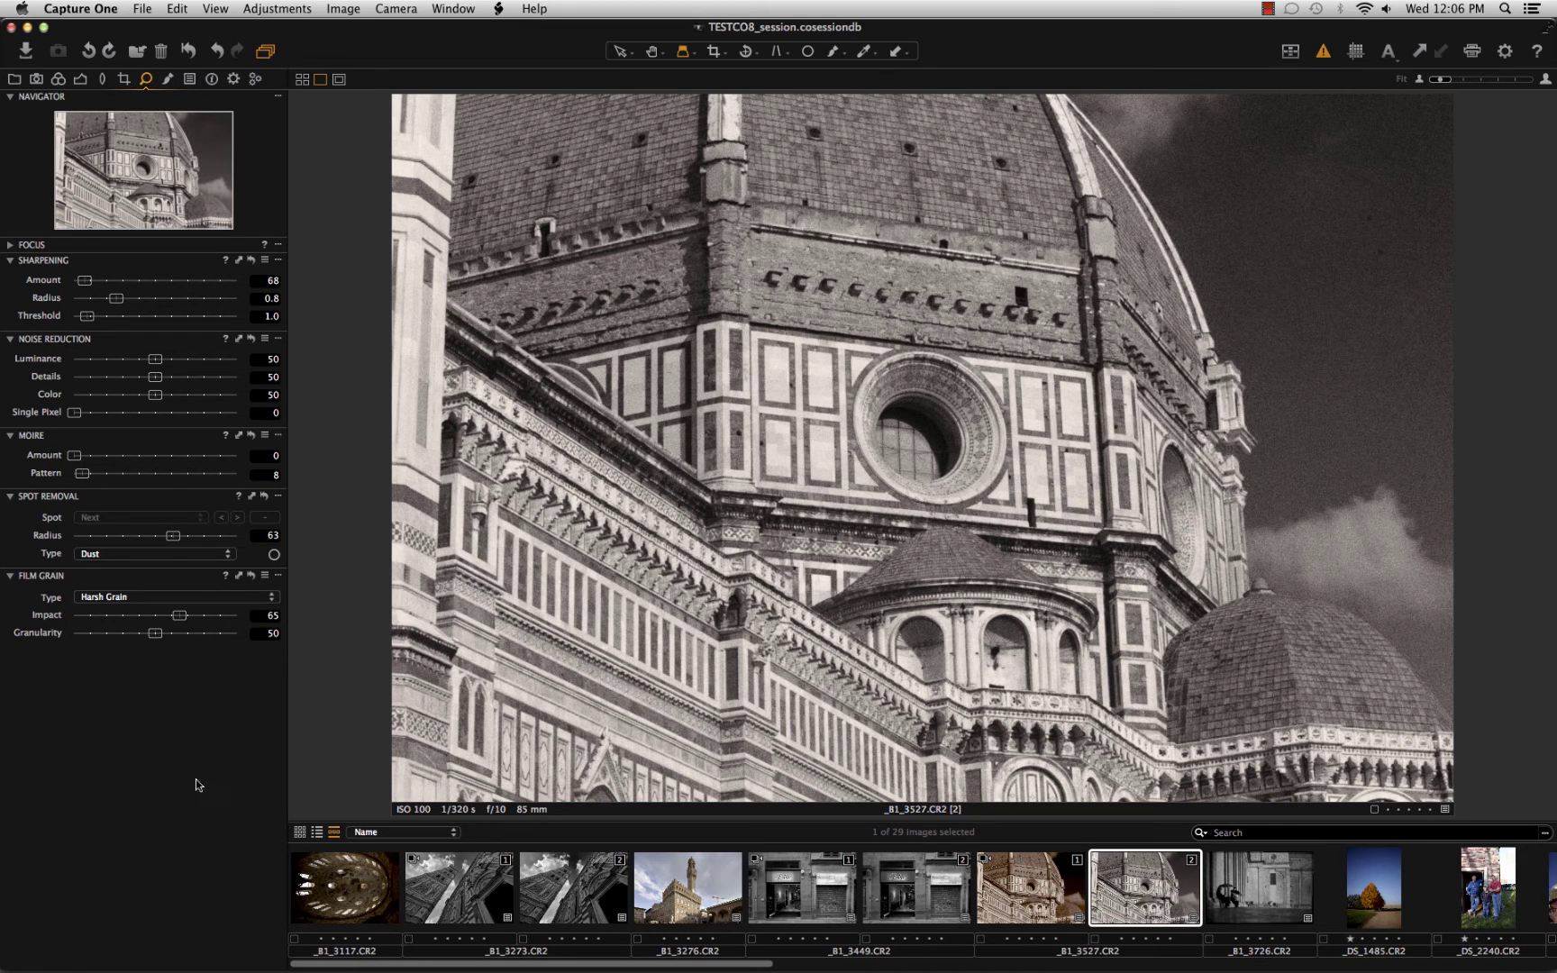